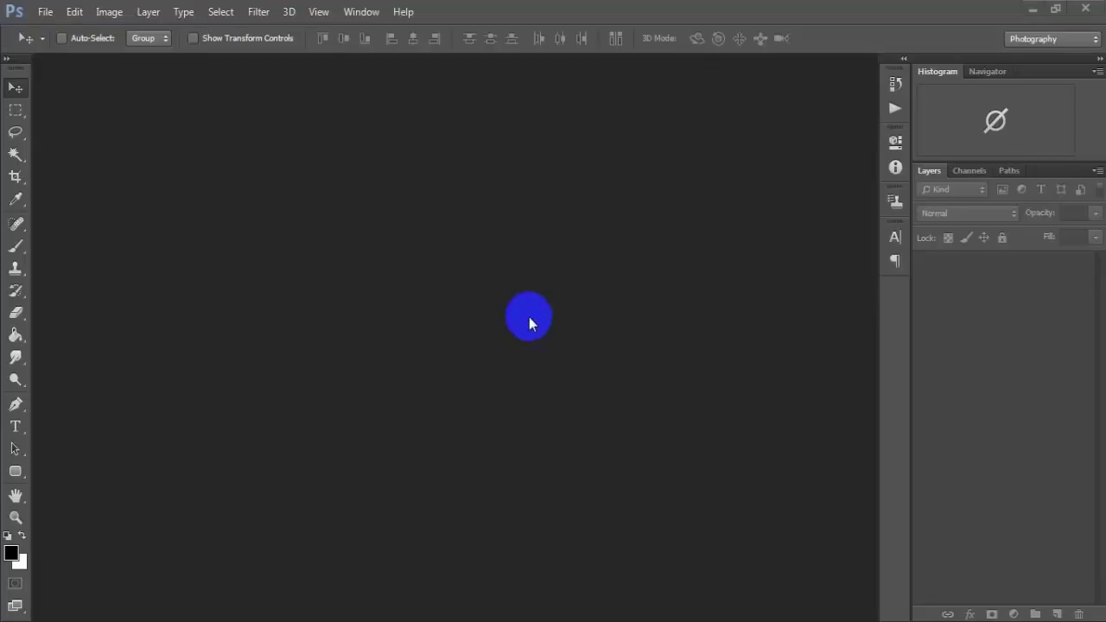
Create a new white 1280 × 720 px, 72 ppi document and dock it as a tab
{"action": "left_click", "coordinate": [44, 11]}
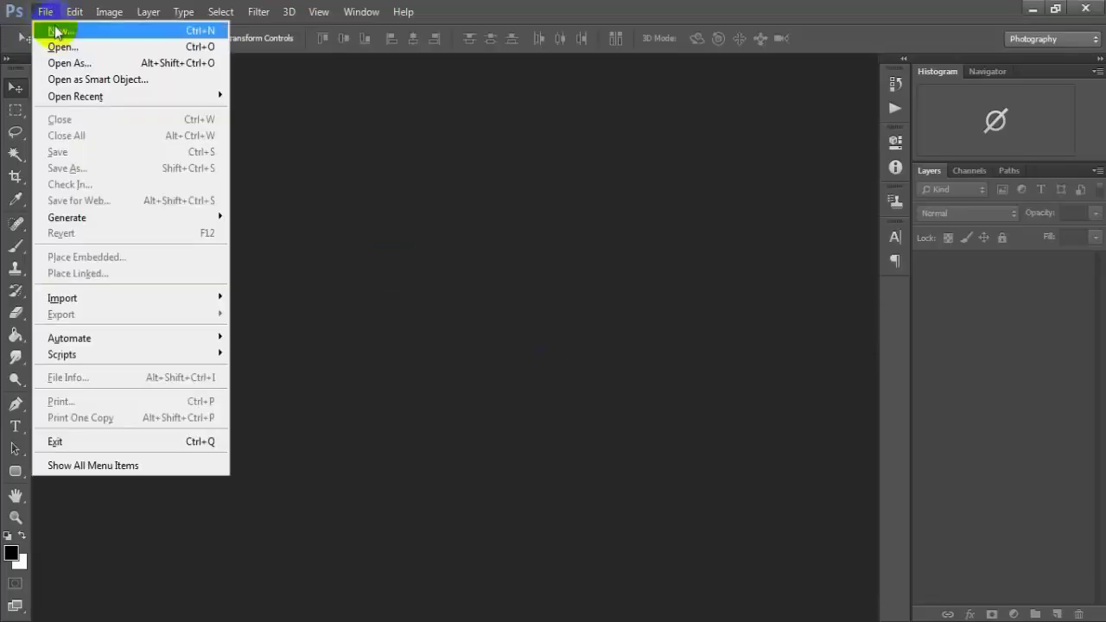
{"action": "left_click", "coordinate": [147, 34]}
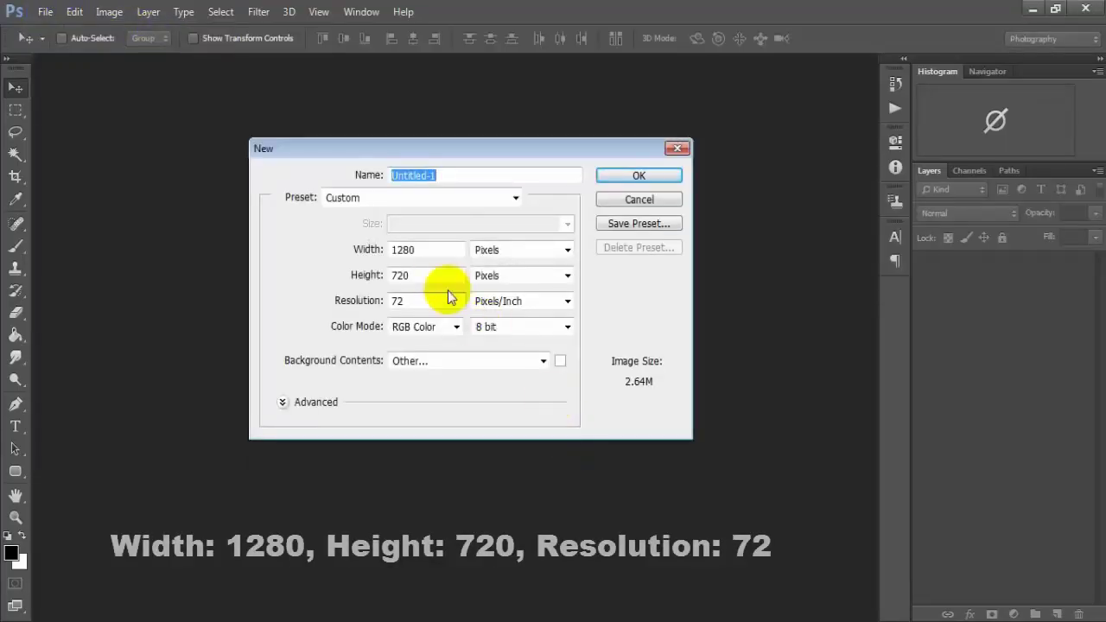
{"action": "mouse_move", "coordinate": [405, 275]}
{"action": "left_mouse_down"}
{"action": "mouse_move", "coordinate": [370, 276]}
{"action": "mouse_move", "coordinate": [358, 301]}
{"action": "left_mouse_up"}
{"action": "left_click", "coordinate": [628, 183]}
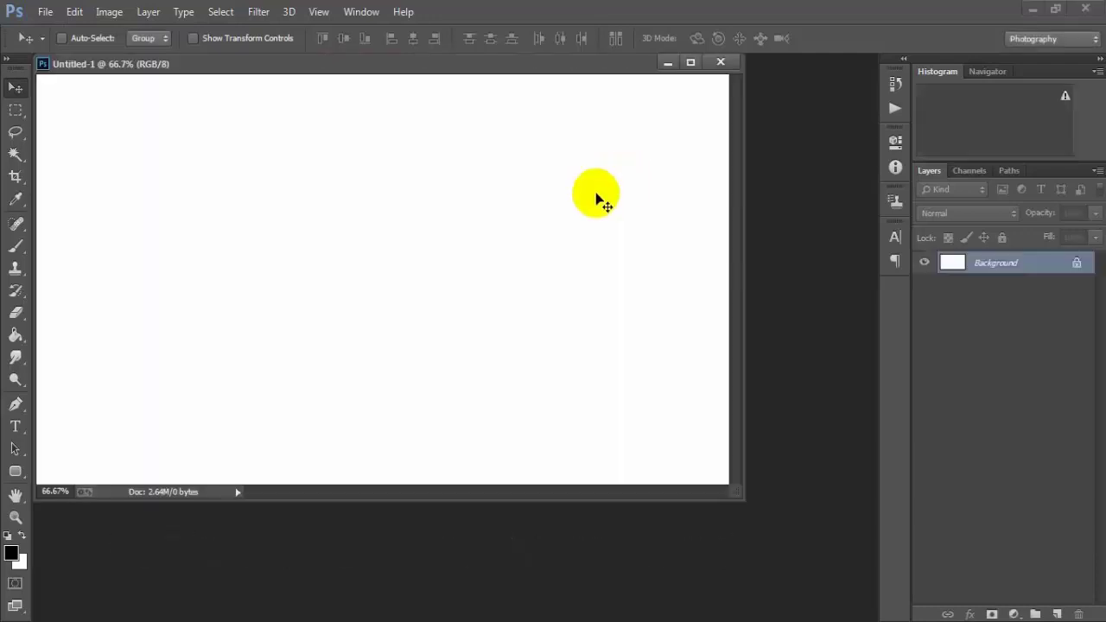
{"action": "left_click_drag", "start_coordinate": [352, 57], "coordinate": [394, 82]}
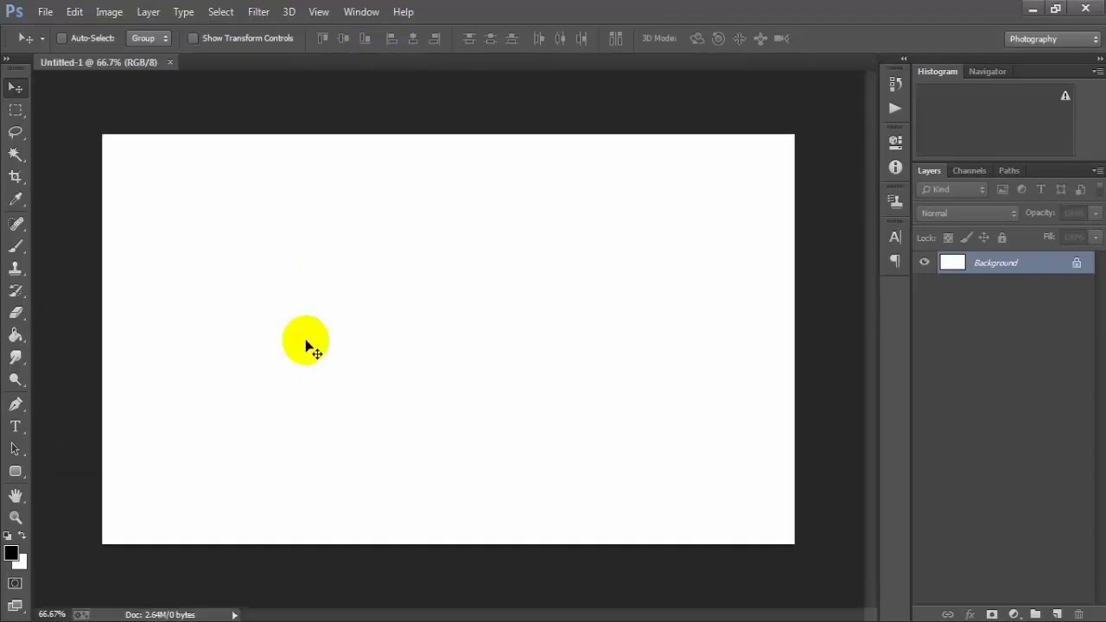
Place the linked skyline photo daniel-chen-108577-unsplash over the canvas and rasterize its layer
{"action": "left_click", "coordinate": [45, 12]}
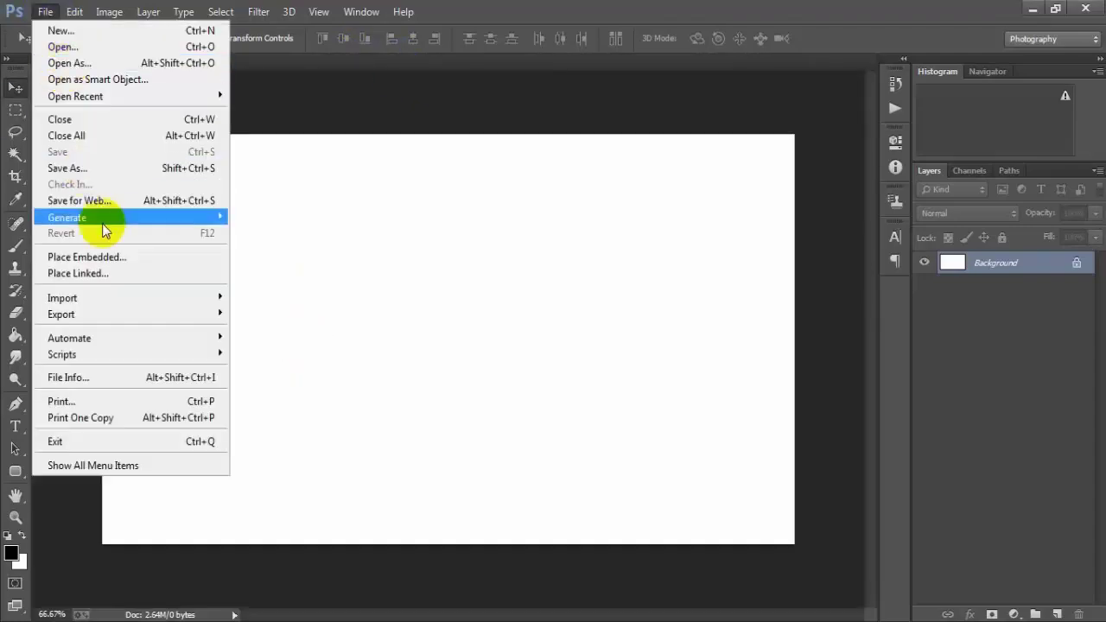
{"action": "left_click", "coordinate": [118, 273]}
{"action": "left_click", "coordinate": [215, 285]}
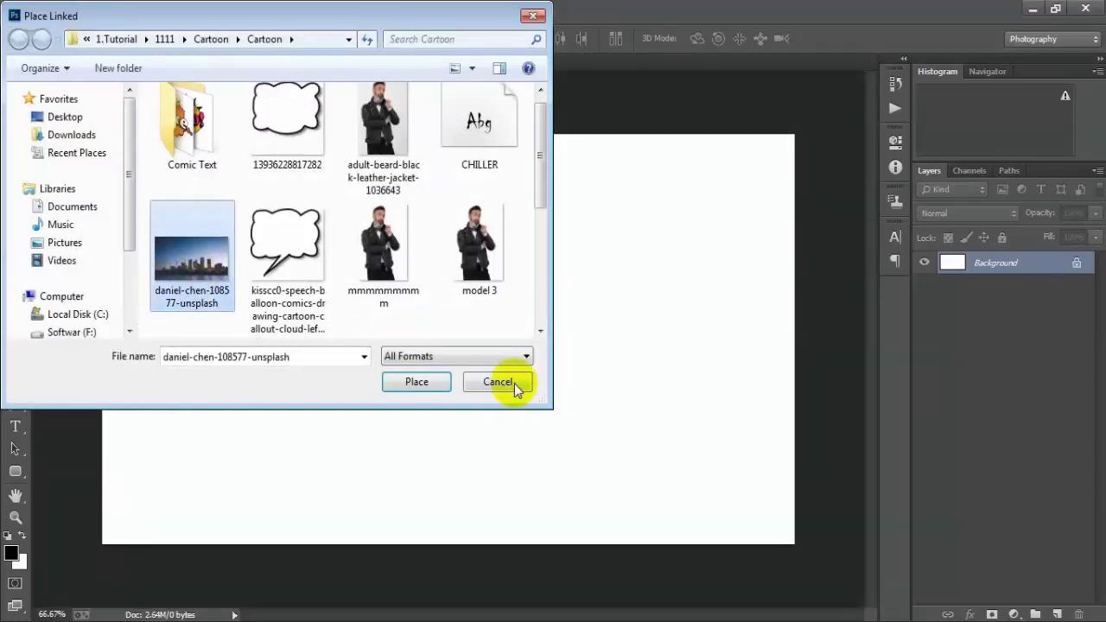
{"action": "left_click", "coordinate": [417, 381]}
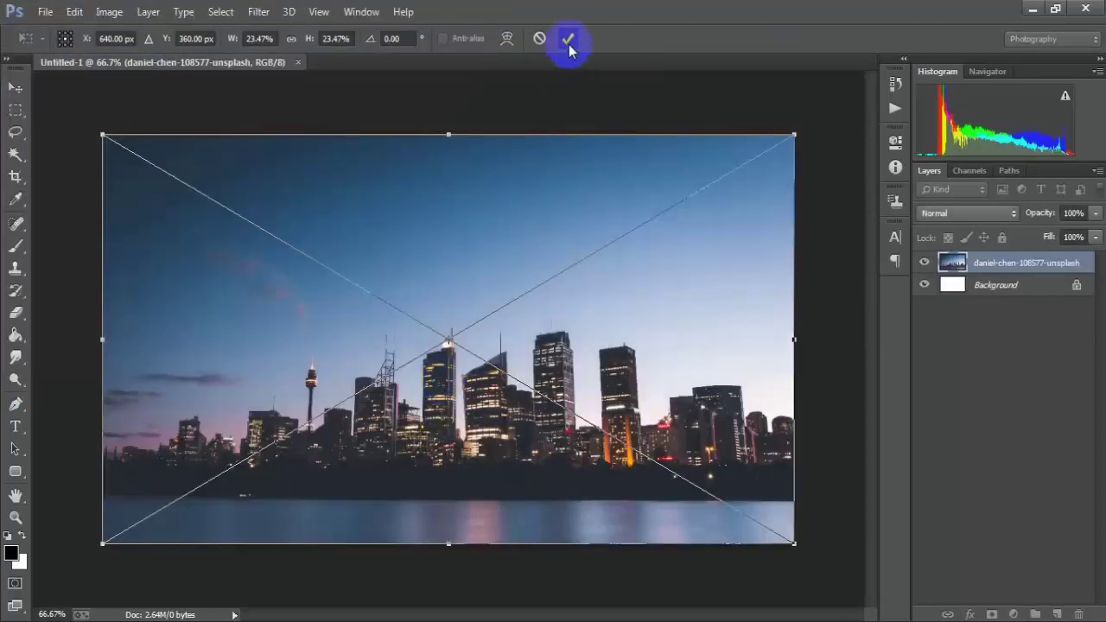
{"action": "left_click", "coordinate": [568, 40]}
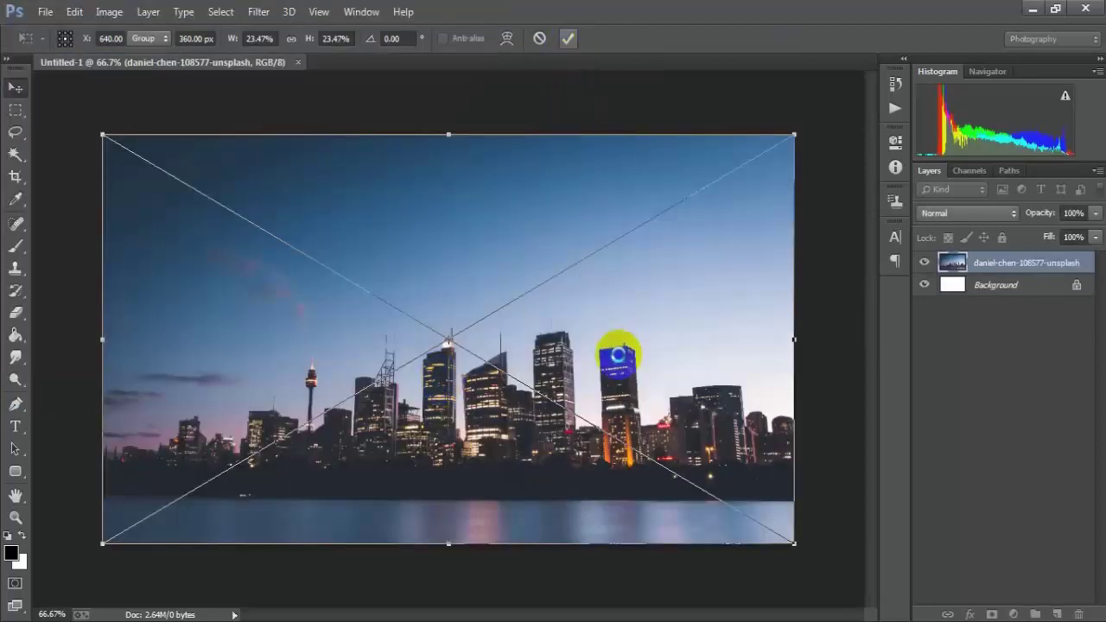
{"action": "right_click", "coordinate": [1083, 265]}
{"action": "left_click", "coordinate": [737, 315]}
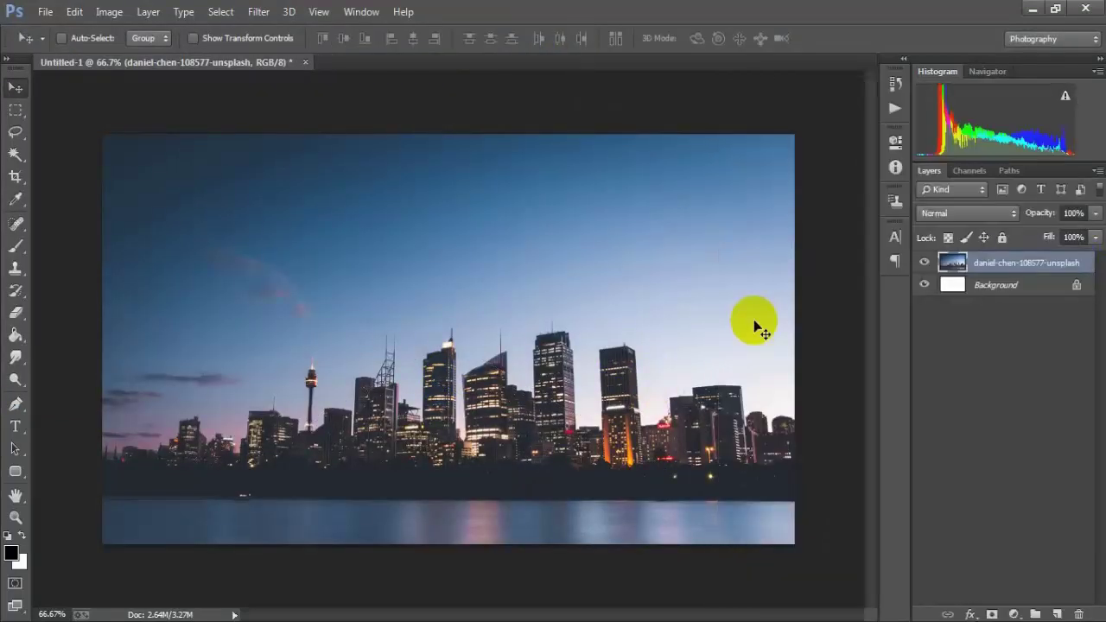
Apply Filter Gallery's Artistic Poster Edges to the skyline: Edge Thickness 10, Edge Intensity 4, Posterization adjusted
{"action": "left_click", "coordinate": [258, 11]}
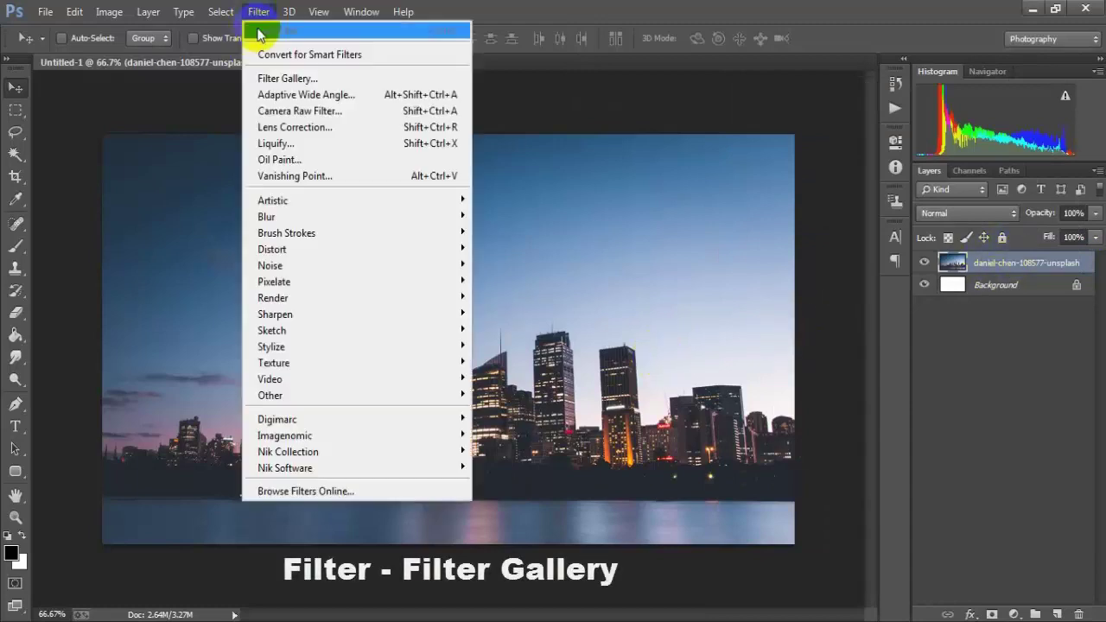
{"action": "left_click", "coordinate": [422, 78]}
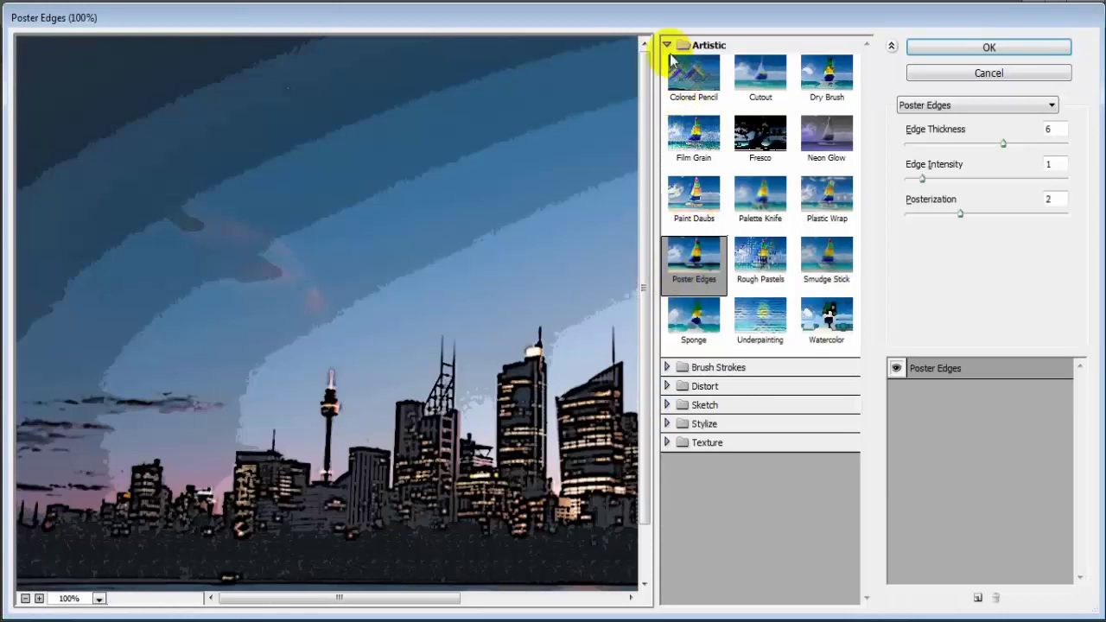
{"action": "left_click", "coordinate": [668, 46]}
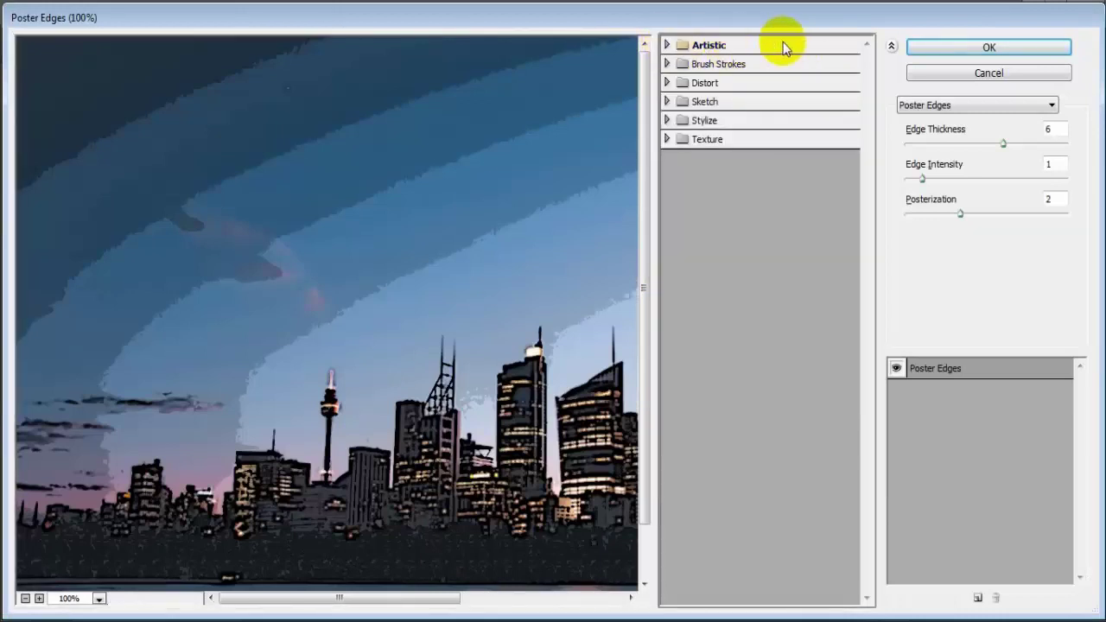
{"action": "left_click", "coordinate": [667, 45]}
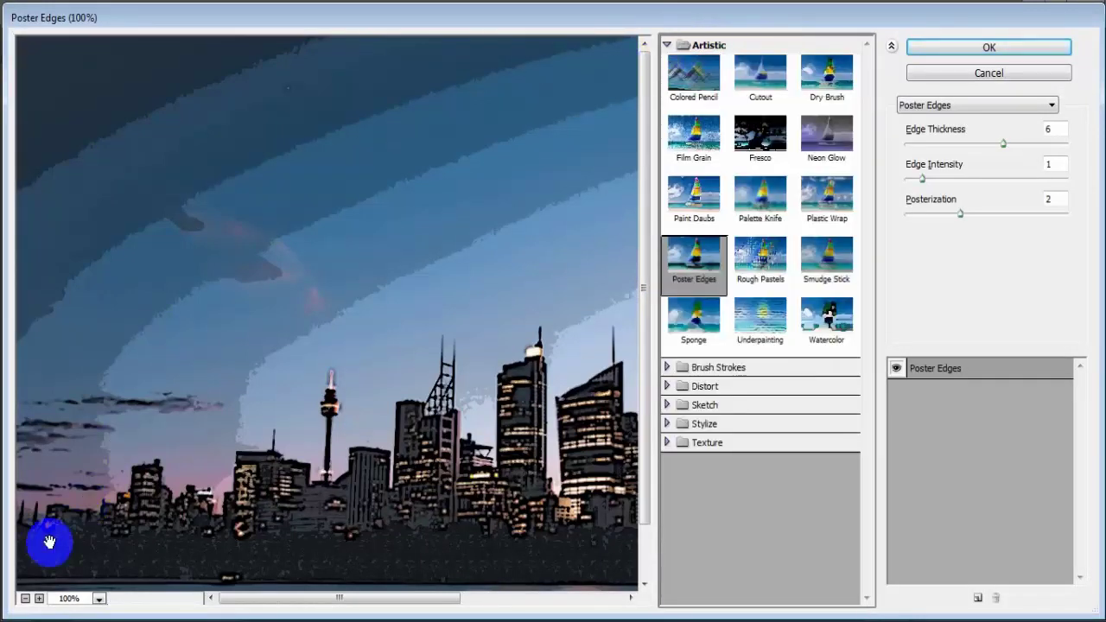
{"action": "left_click", "coordinate": [25, 598]}
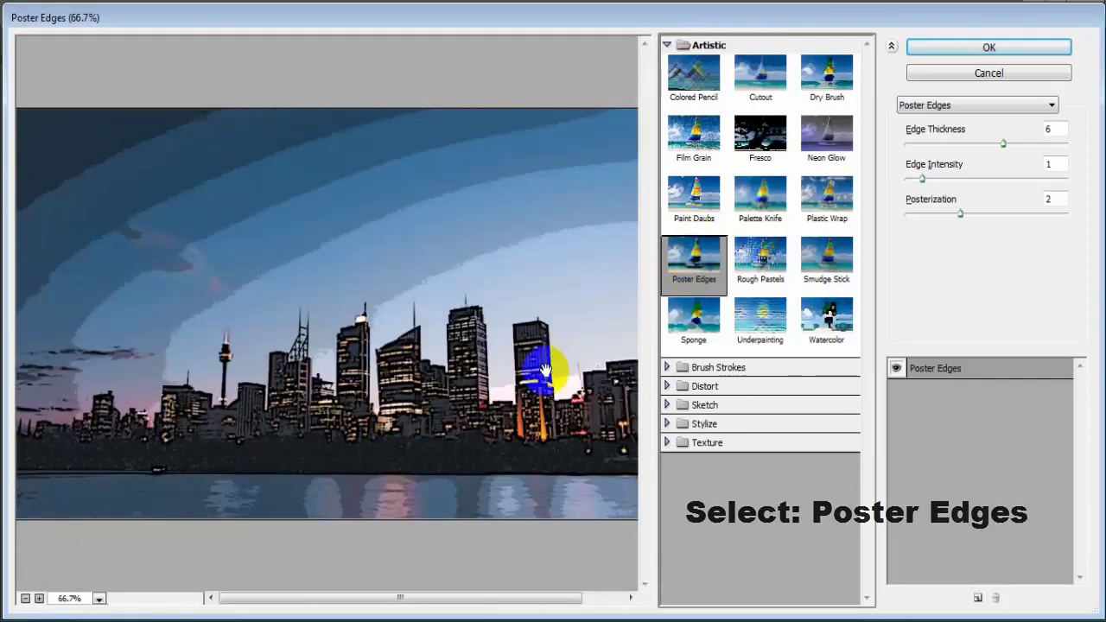
{"action": "left_click_drag", "start_coordinate": [1005, 145], "coordinate": [1080, 147]}
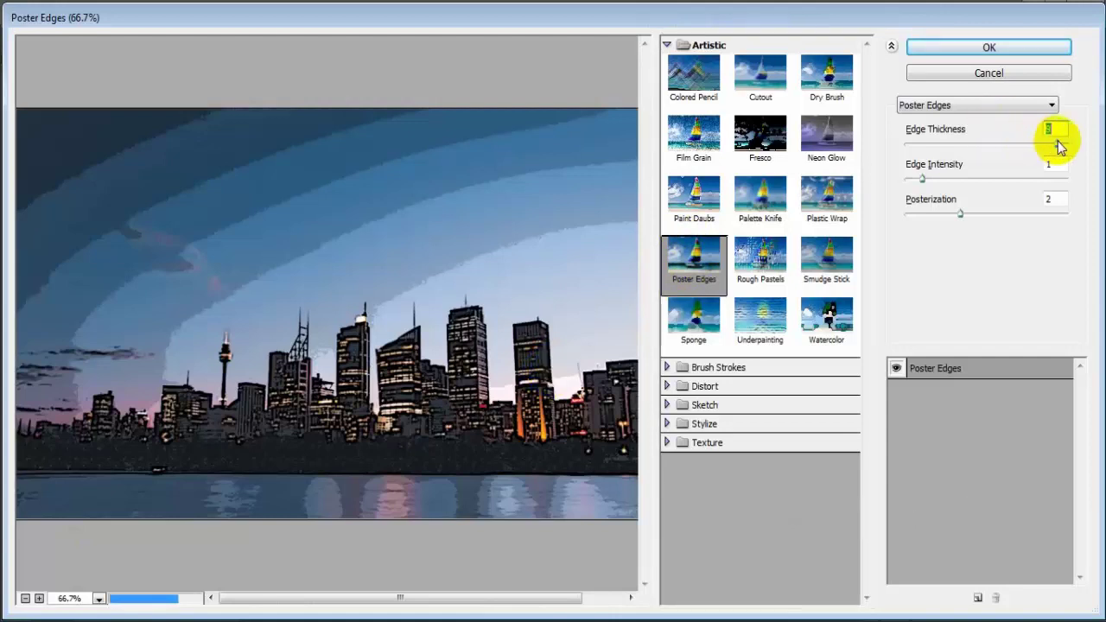
{"action": "left_click", "coordinate": [921, 179]}
{"action": "left_click_drag", "start_coordinate": [921, 182], "coordinate": [967, 187]}
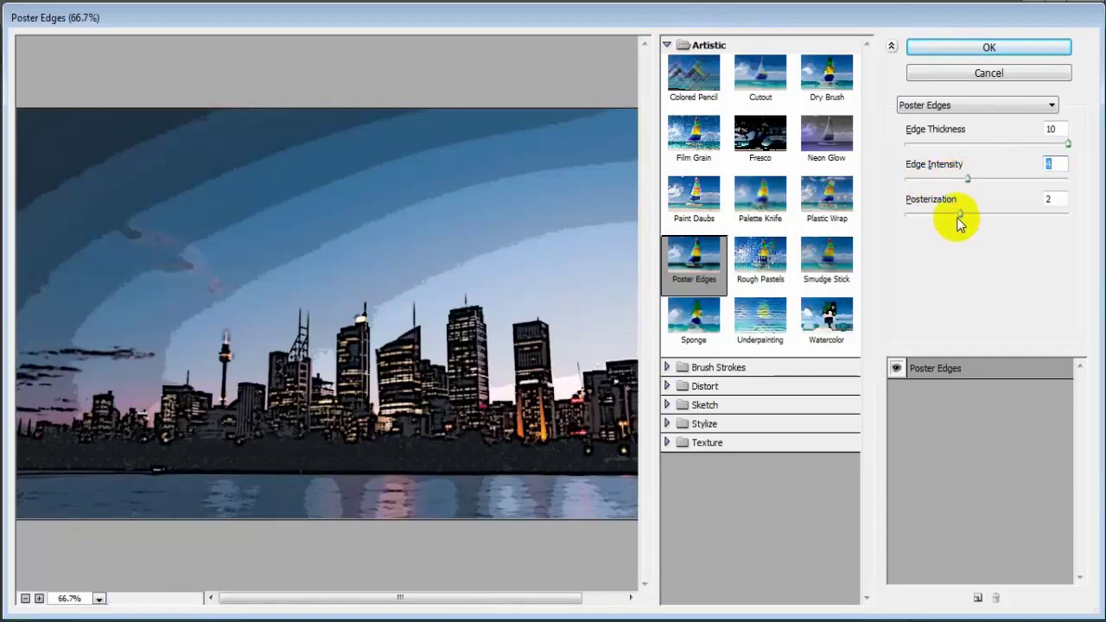
{"action": "mouse_move", "coordinate": [961, 216]}
{"action": "left_mouse_down"}
{"action": "mouse_move", "coordinate": [988, 217]}
{"action": "mouse_move", "coordinate": [921, 221]}
{"action": "mouse_move", "coordinate": [954, 222]}
{"action": "left_mouse_up"}
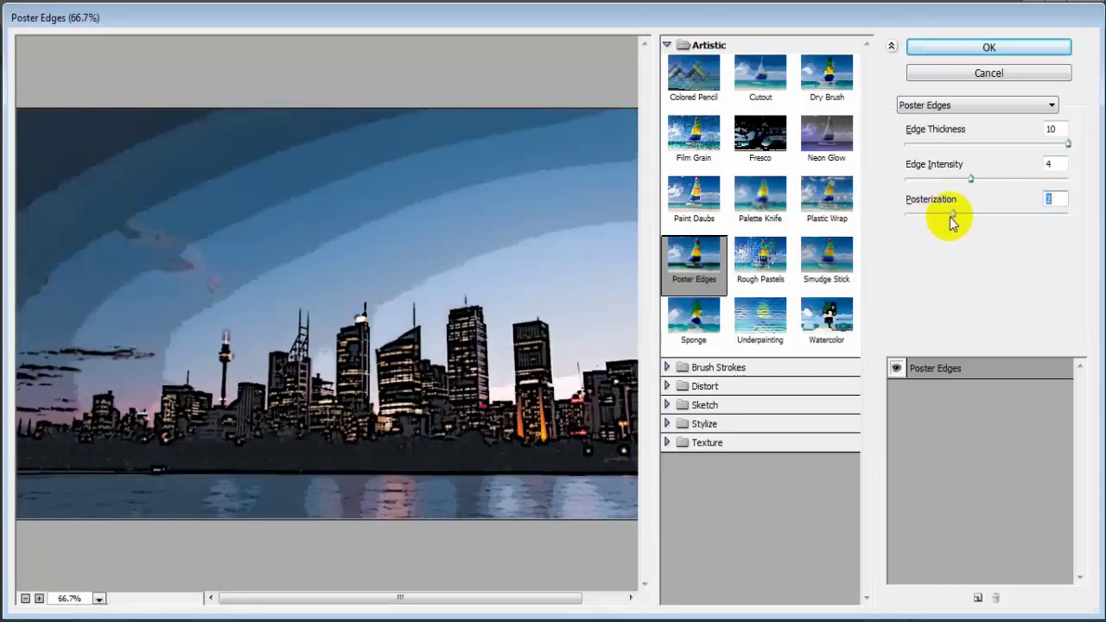
{"action": "left_click", "coordinate": [991, 48]}
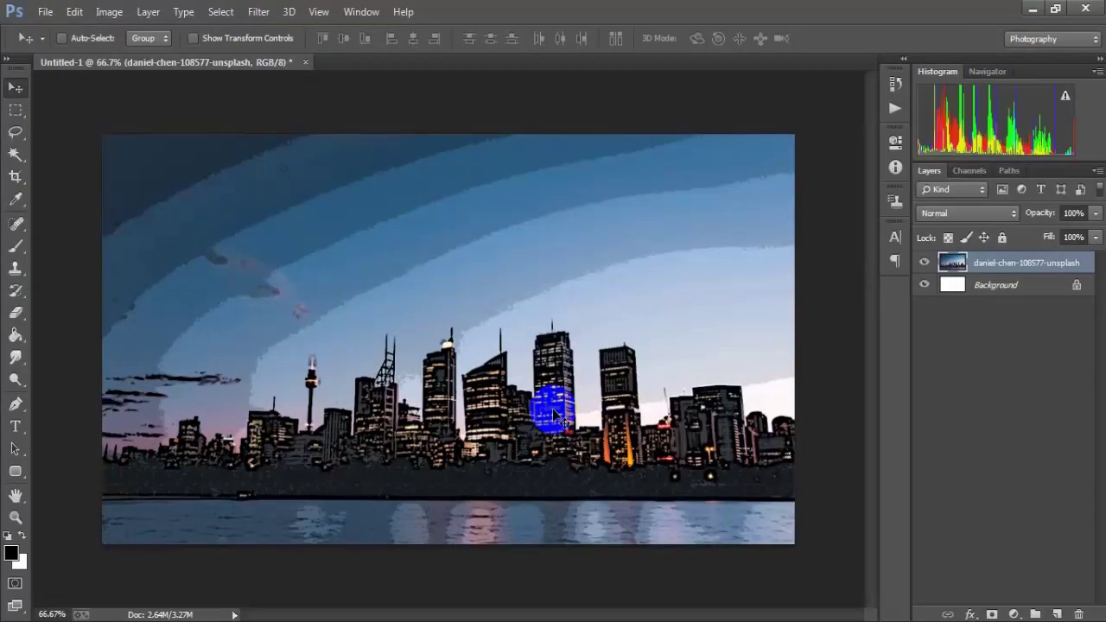
Place the linked 'model 3' photo of the man and rasterize its layer
{"action": "left_click", "coordinate": [45, 12]}
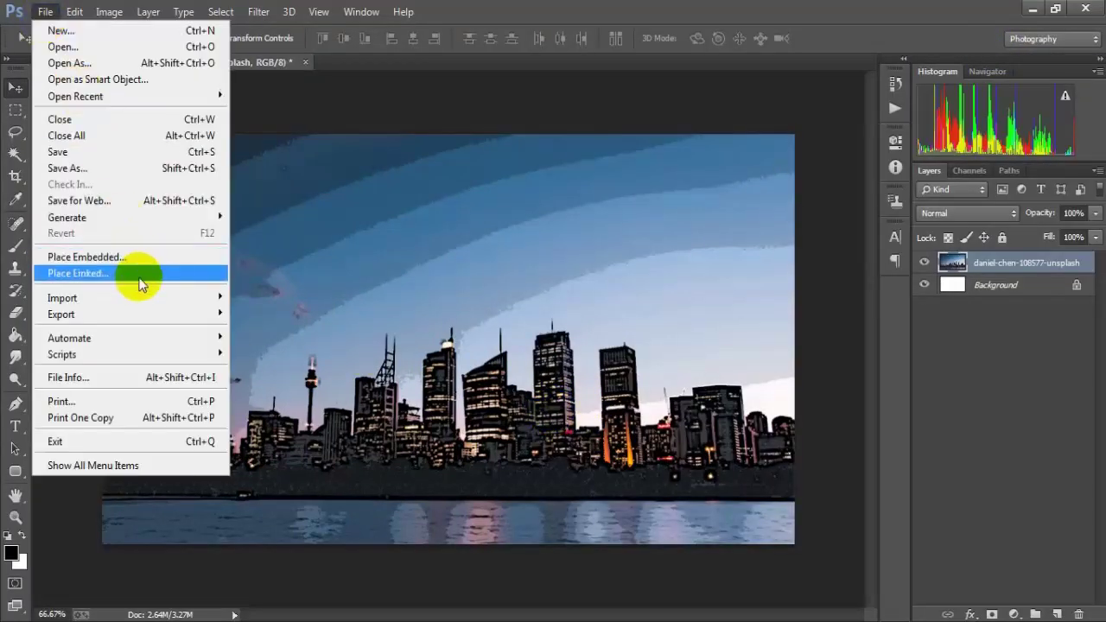
{"action": "left_click", "coordinate": [176, 274]}
{"action": "left_click", "coordinate": [480, 250]}
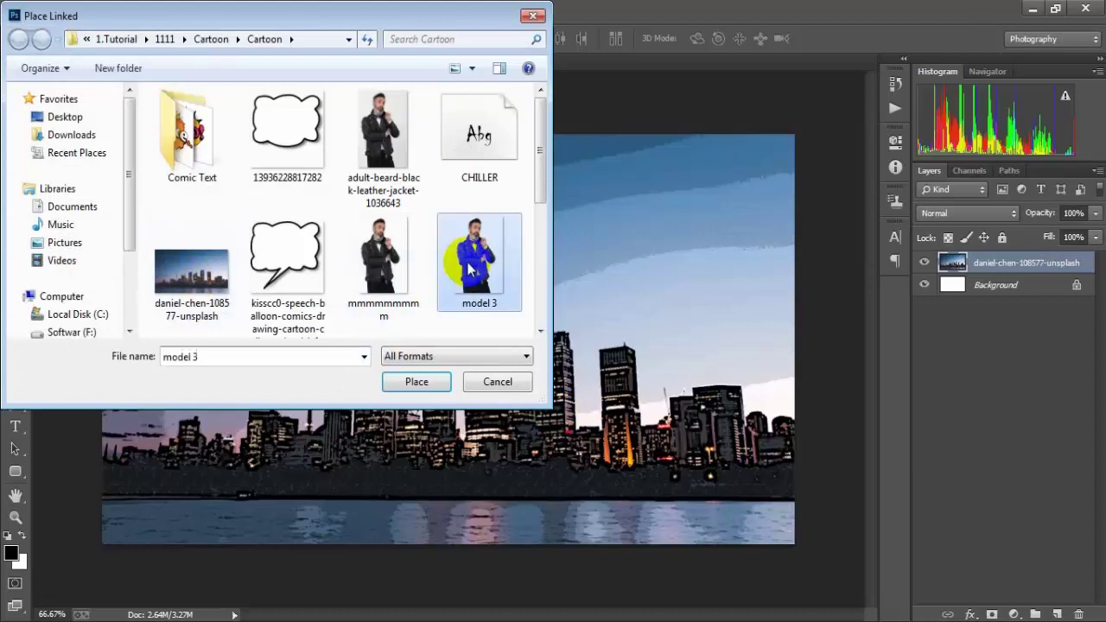
{"action": "left_click", "coordinate": [414, 389]}
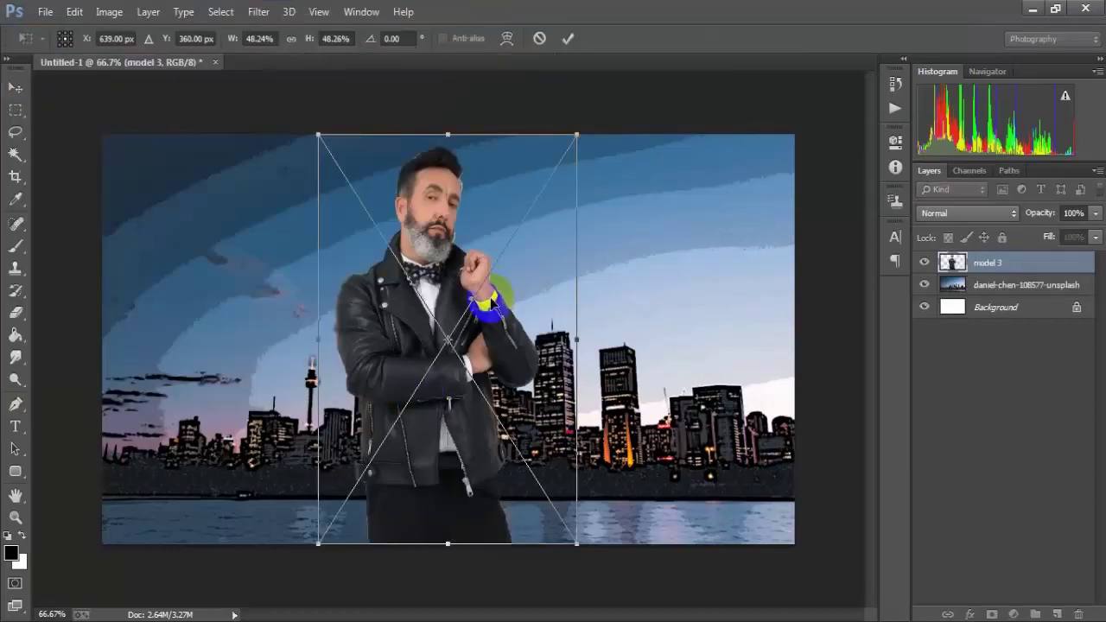
{"action": "left_click", "coordinate": [568, 40]}
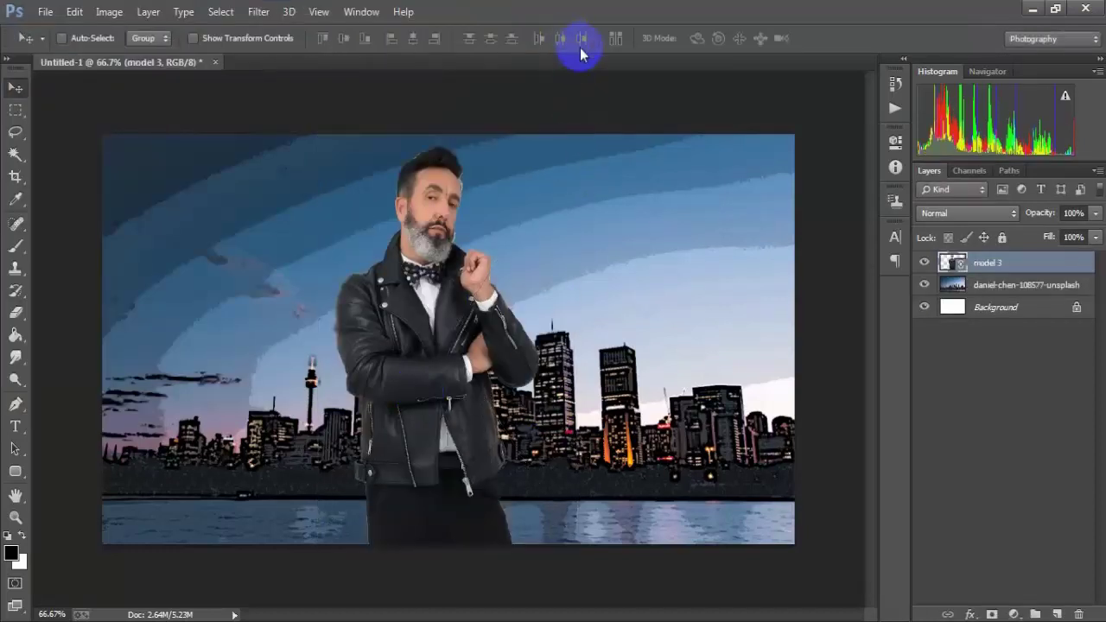
{"action": "right_click", "coordinate": [1068, 273]}
{"action": "left_click", "coordinate": [753, 320]}
Centre model 3 horizontally against Background and duplicate it as model 3 copy
{"action": "left_click", "coordinate": [1006, 308], "text": "ctrl"}
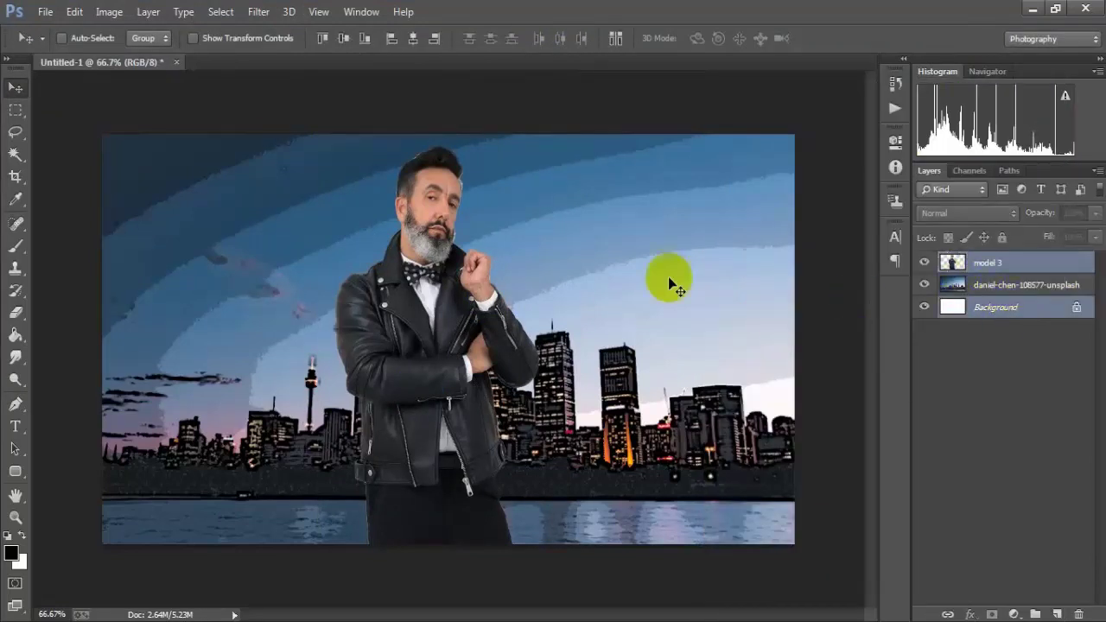
{"action": "left_click", "coordinate": [413, 39]}
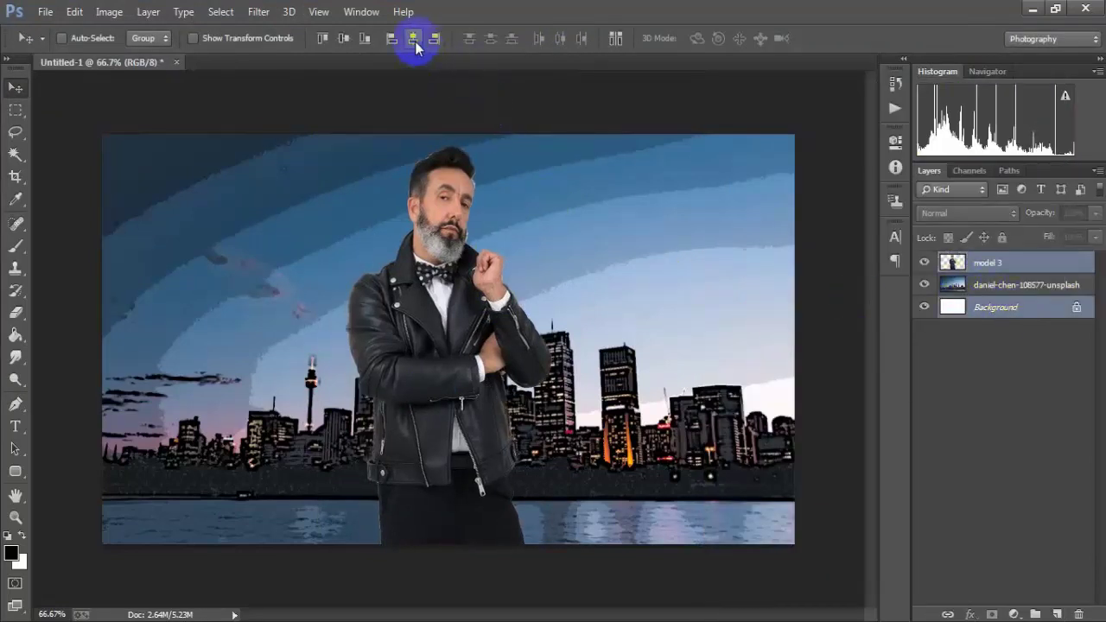
{"action": "left_click", "coordinate": [1028, 264]}
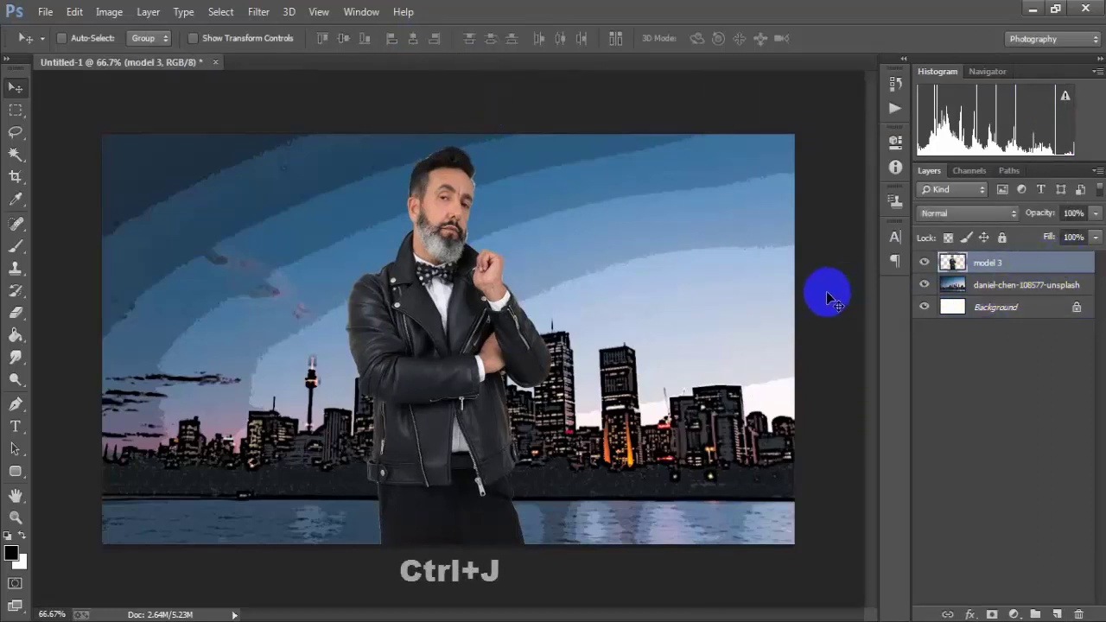
{"action": "key", "text": "ctrl+j"}
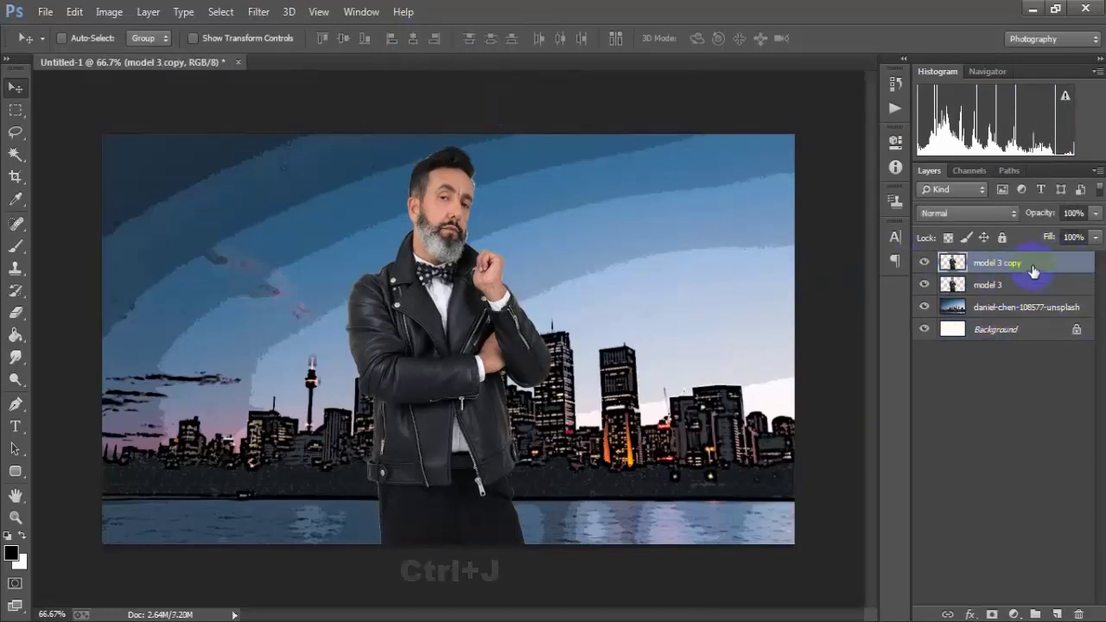
Apply Poster Edges to model 3 copy with thickness 4, intensity 2, posterization 2
{"action": "left_click", "coordinate": [256, 12]}
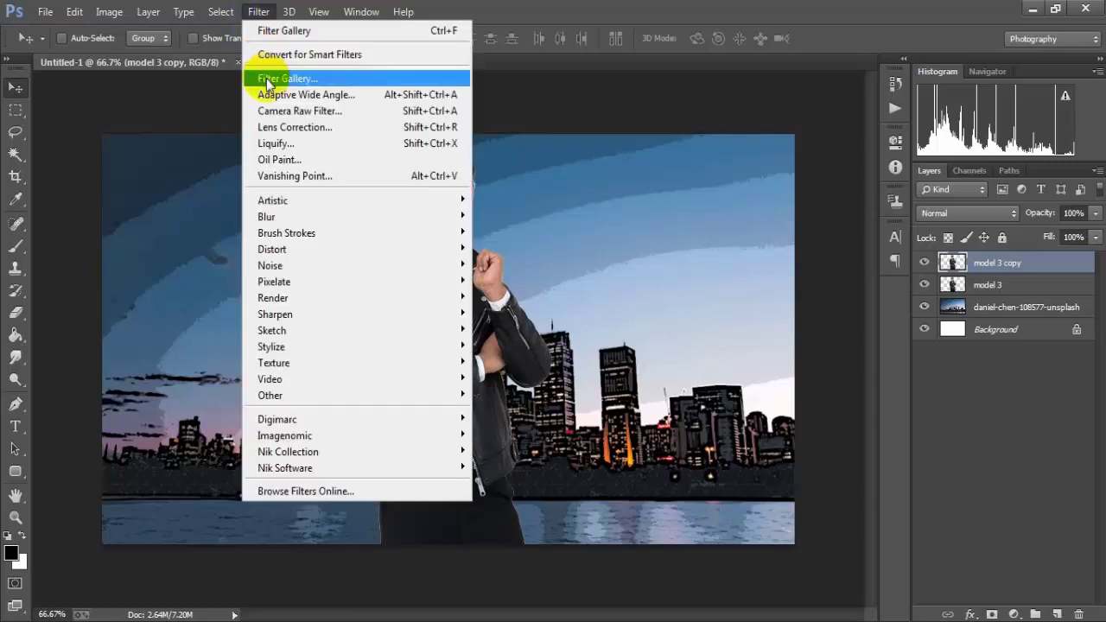
{"action": "left_click", "coordinate": [418, 79]}
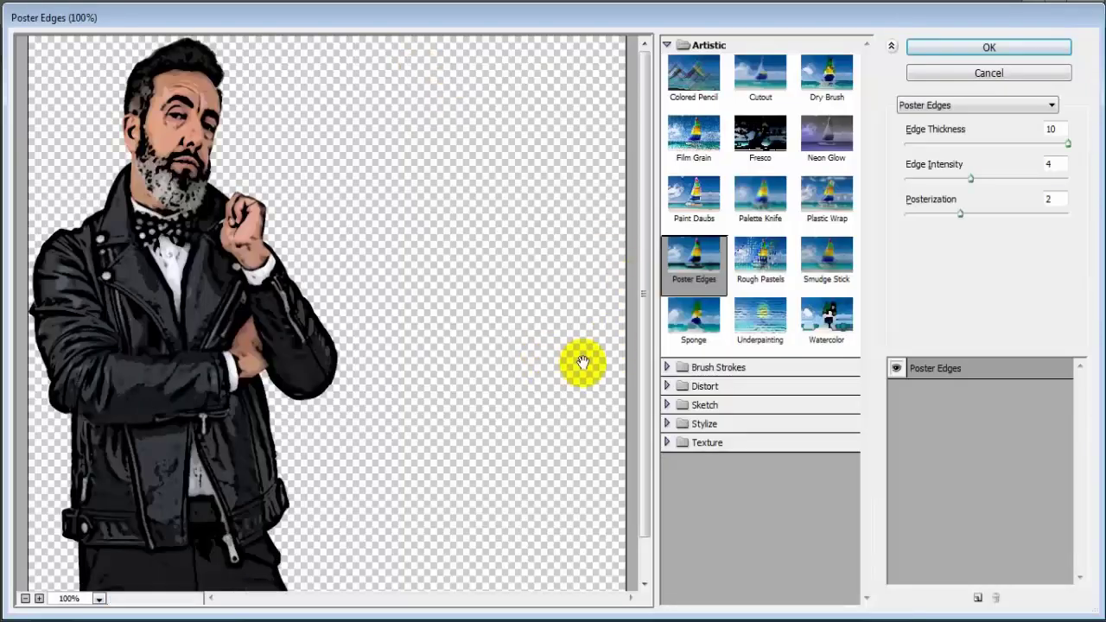
{"action": "left_click", "coordinate": [693, 253]}
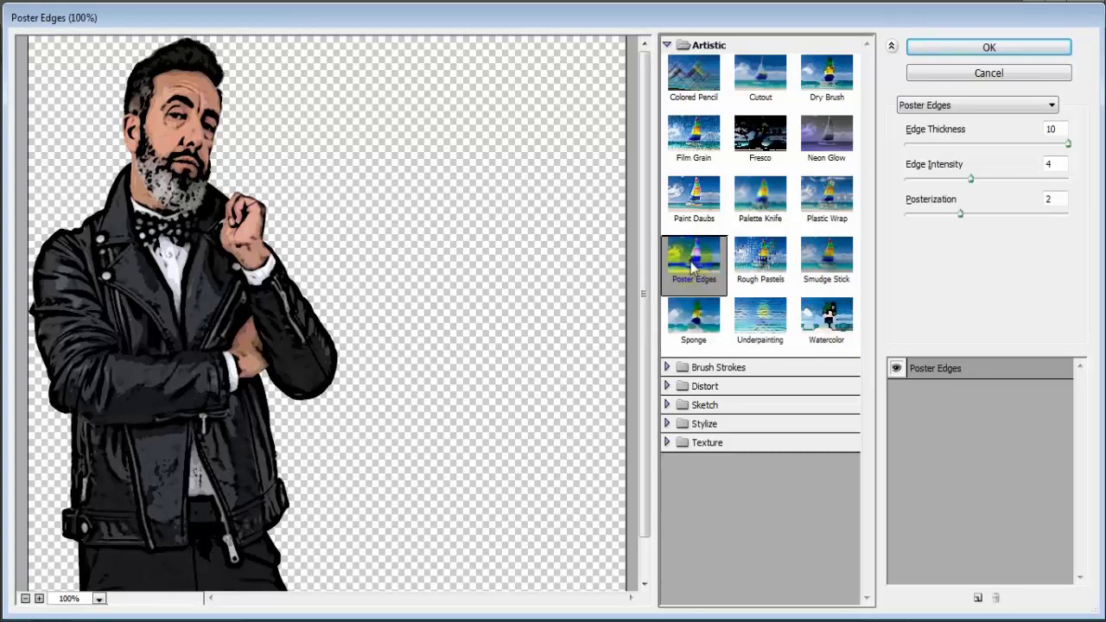
{"action": "left_click_drag", "start_coordinate": [1068, 144], "coordinate": [977, 149]}
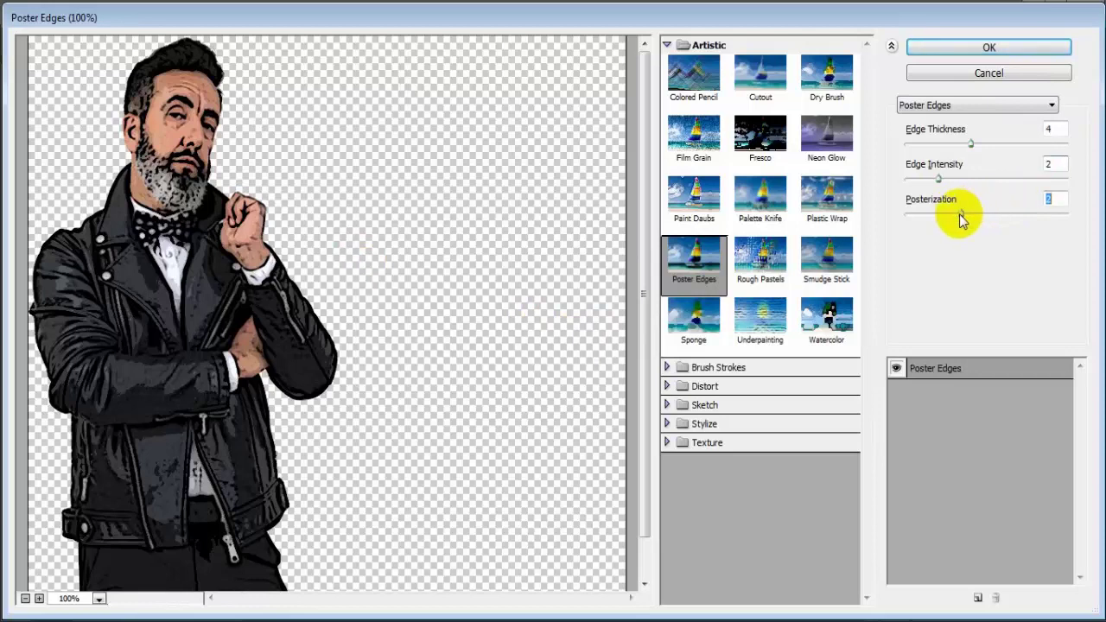
{"action": "mouse_move", "coordinate": [954, 217]}
{"action": "left_mouse_down"}
{"action": "mouse_move", "coordinate": [994, 218]}
{"action": "mouse_move", "coordinate": [959, 221]}
{"action": "left_mouse_up"}
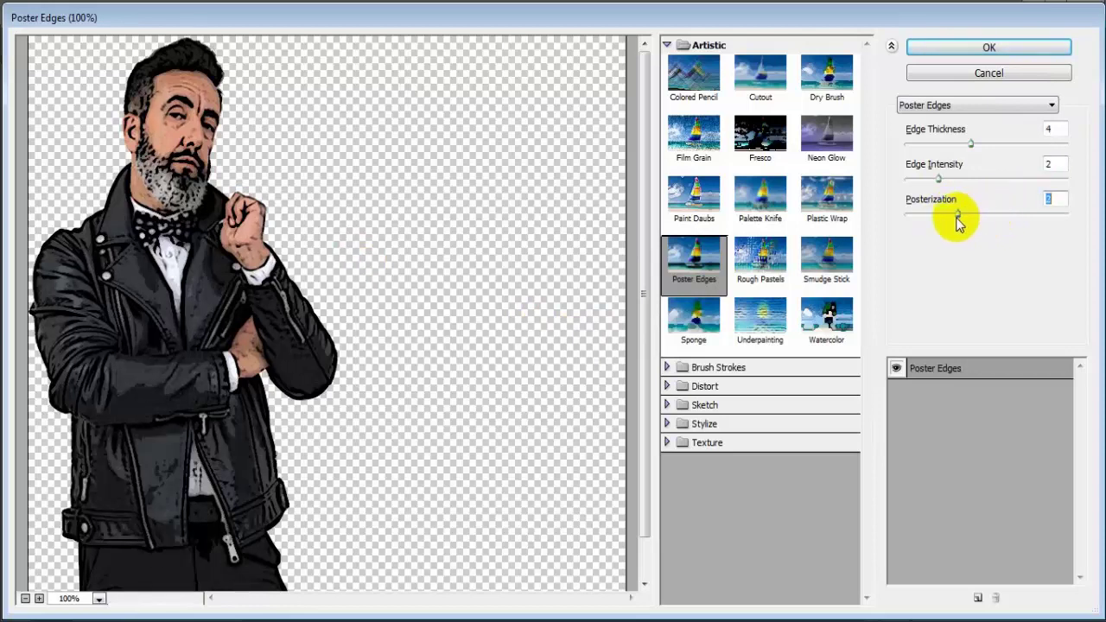
{"action": "left_click", "coordinate": [1054, 199]}
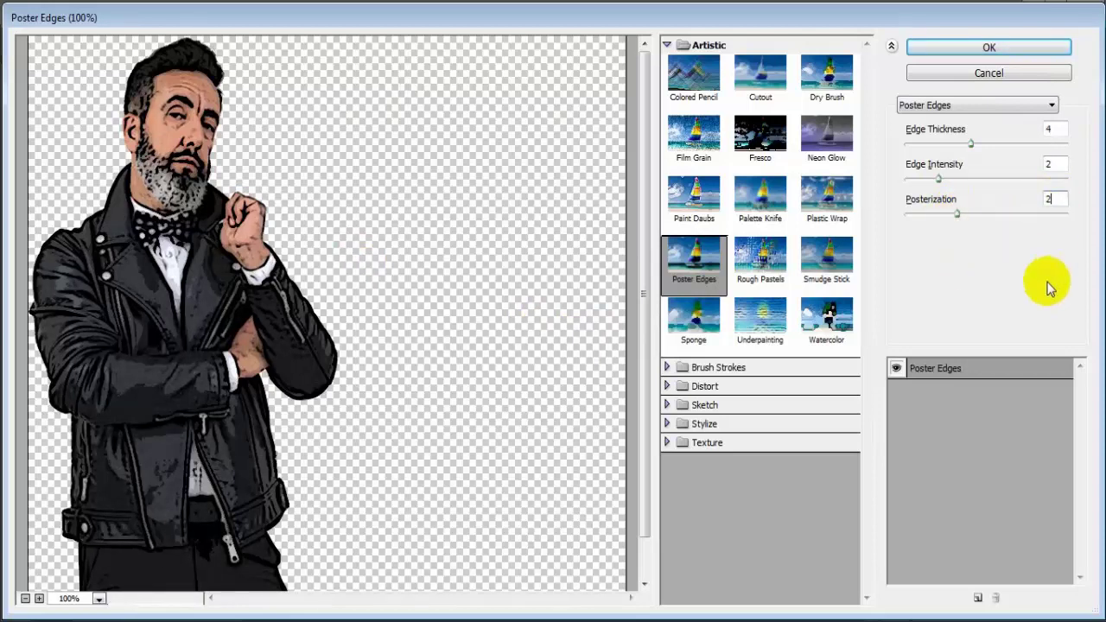
{"action": "left_click", "coordinate": [990, 49]}
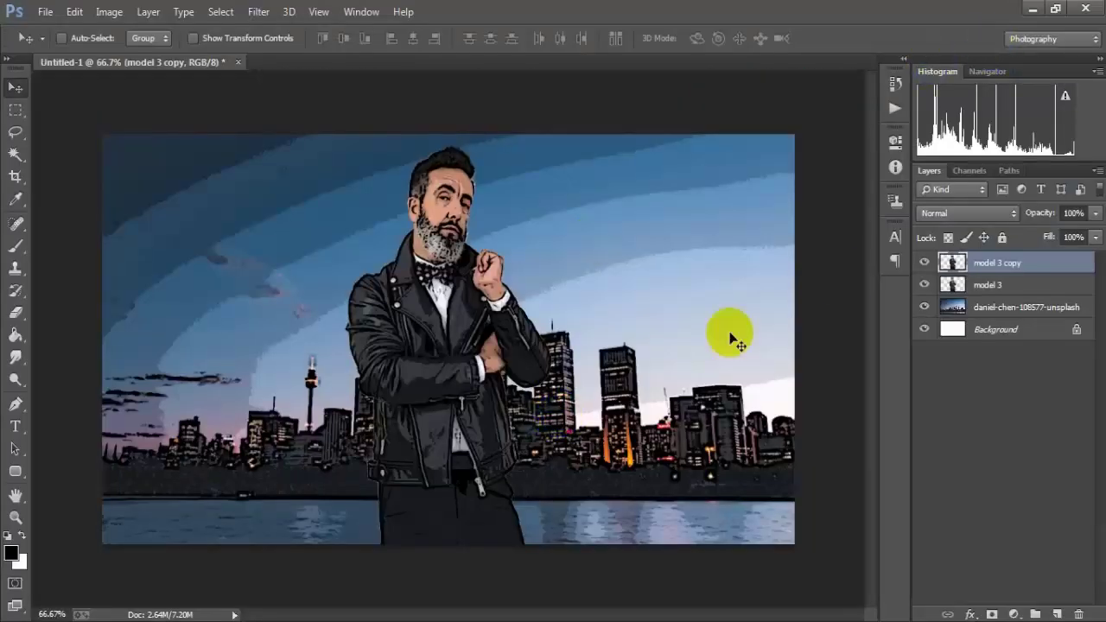
Toggle model 3 copy's visibility to compare, then duplicate it as model 3 copy 2
{"action": "left_click", "coordinate": [925, 263]}
{"action": "left_click", "coordinate": [924, 263]}
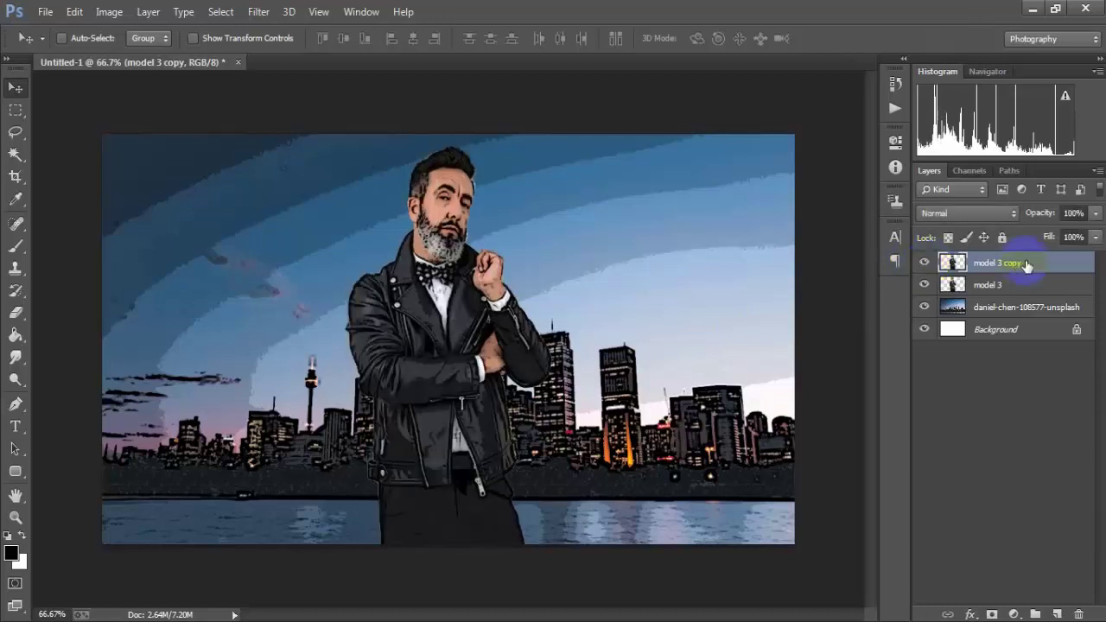
{"action": "key", "text": "ctrl+j"}
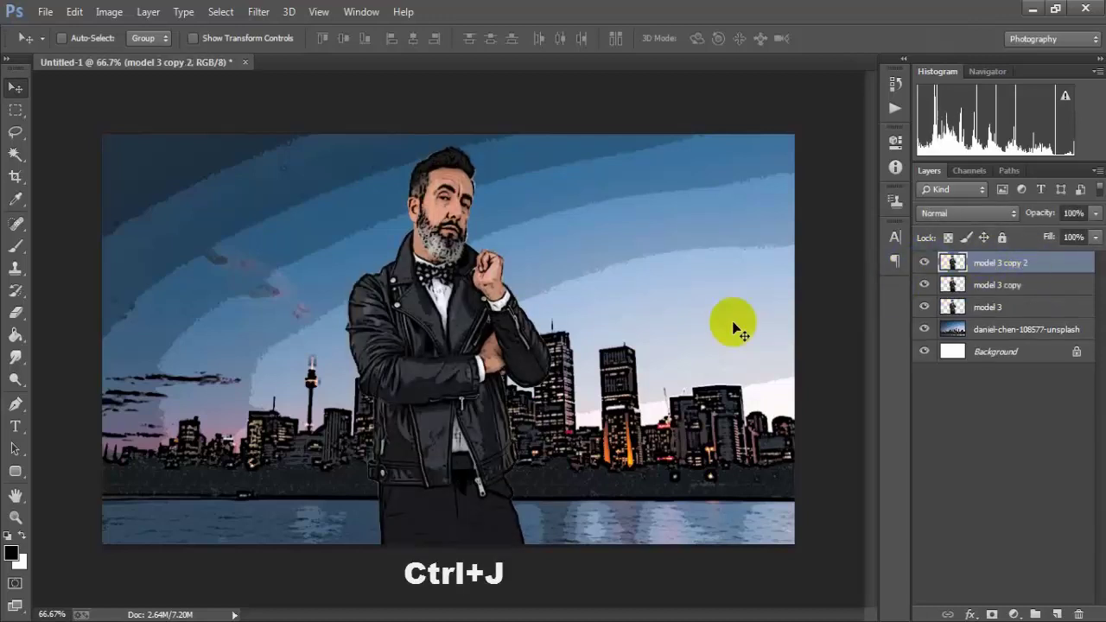
Add a Color Balance adjustment layer clipped to the man's layer
{"action": "left_click", "coordinate": [1013, 614]}
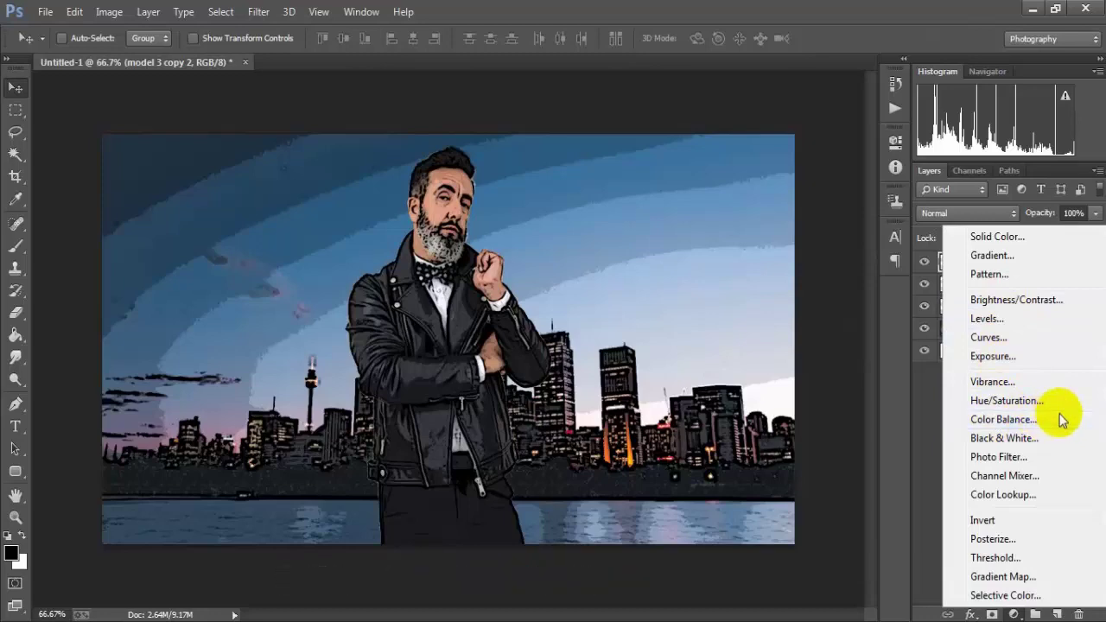
{"action": "left_click", "coordinate": [1062, 420]}
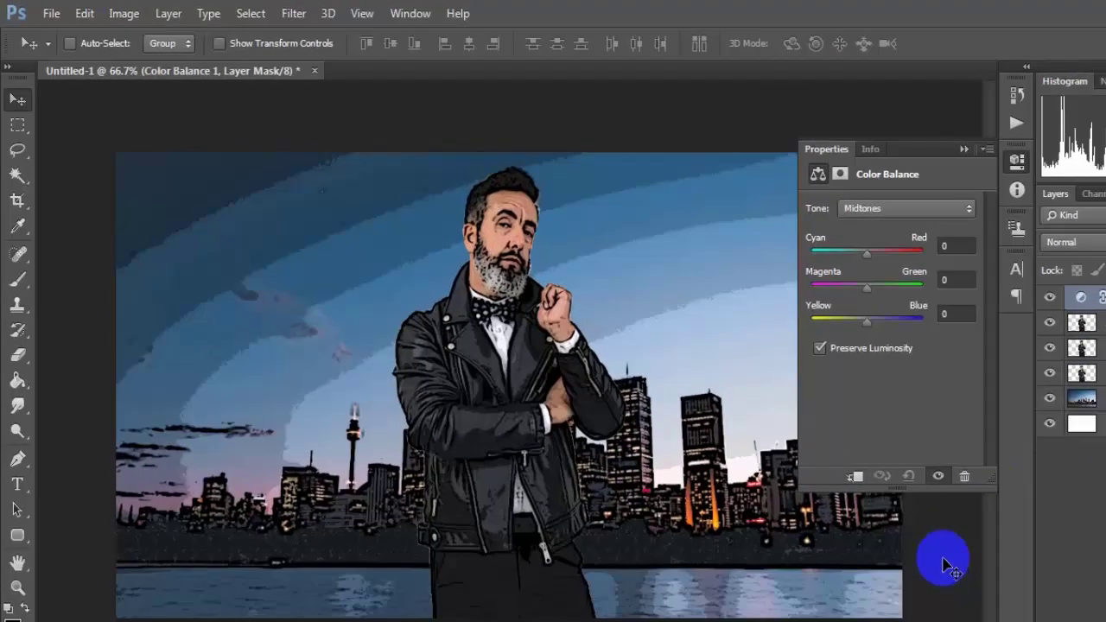
{"action": "left_click", "coordinate": [856, 476]}
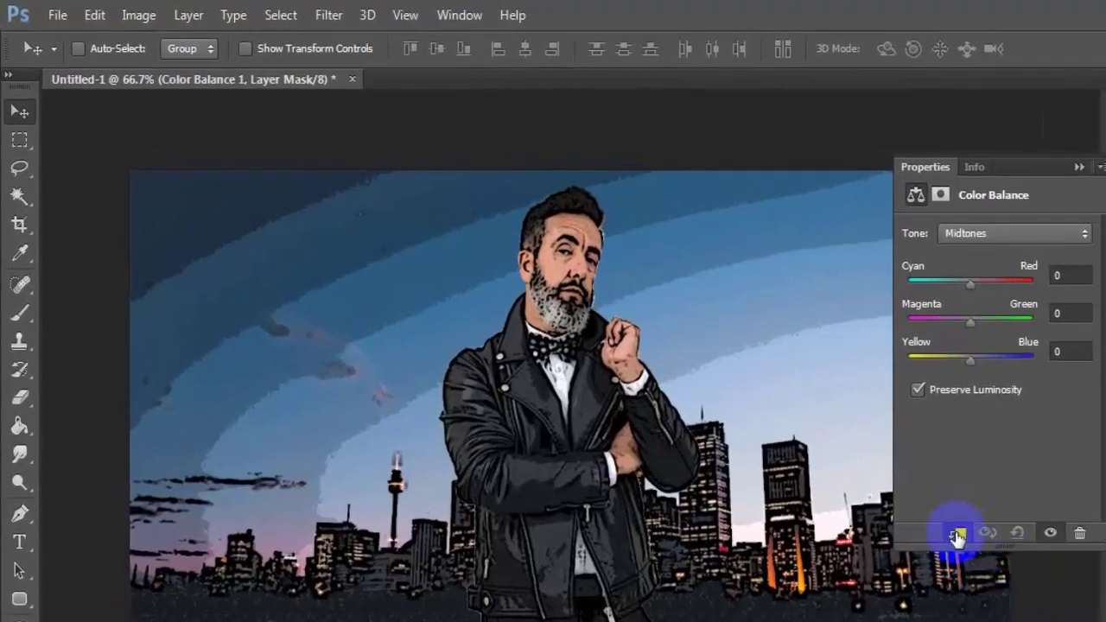
Set its midtones to Cyan/Red -11, Magenta/Green +7 and Yellow/Blue -13
{"action": "left_click", "coordinate": [1070, 275]}
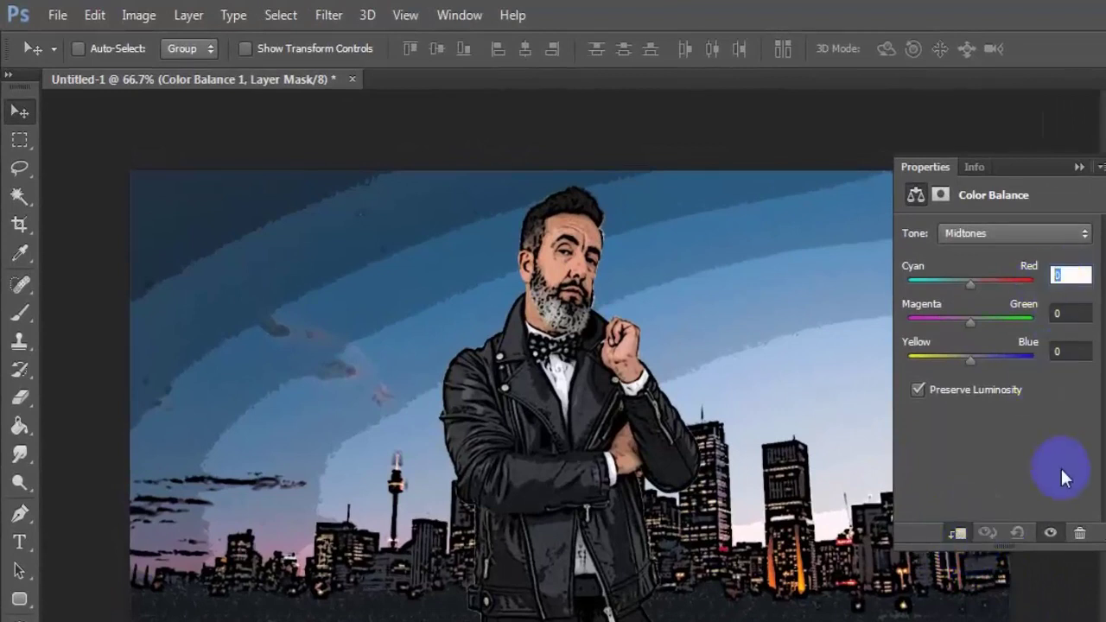
{"action": "type", "text": "-11"}
{"action": "left_click", "coordinate": [1065, 313]}
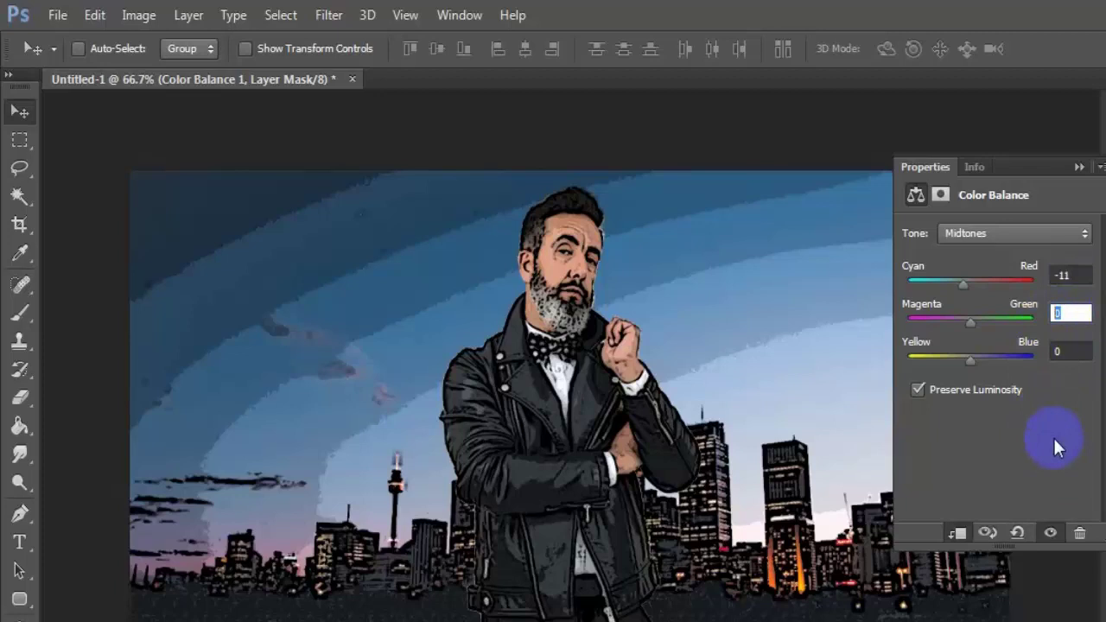
{"action": "type", "text": "+"}
{"action": "type", "text": "7"}
{"action": "left_click", "coordinate": [1069, 351]}
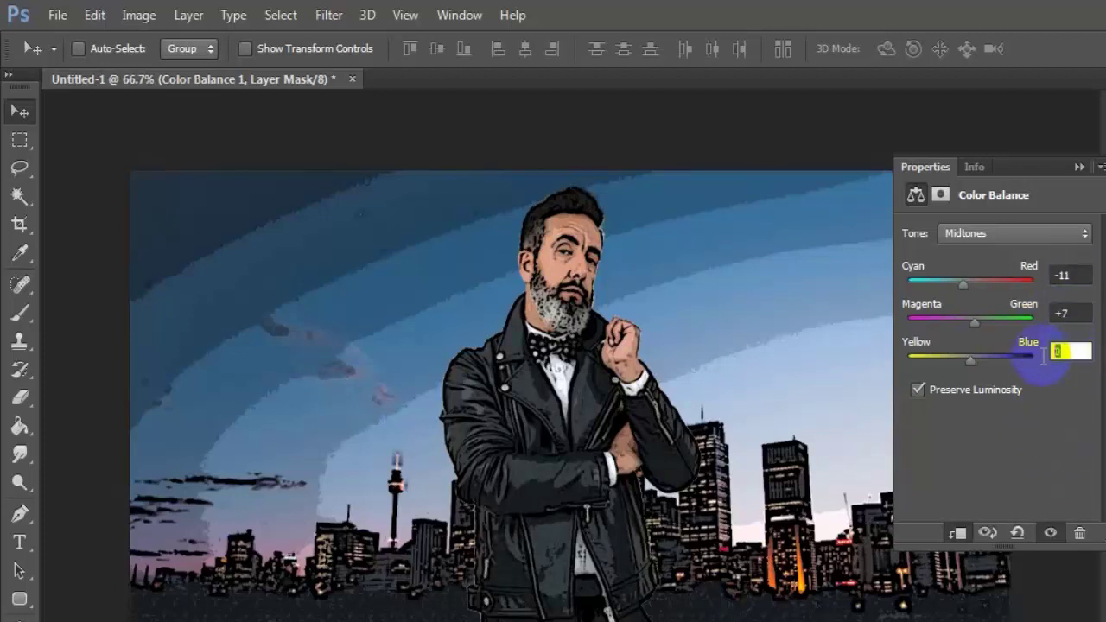
{"action": "type", "text": "-"}
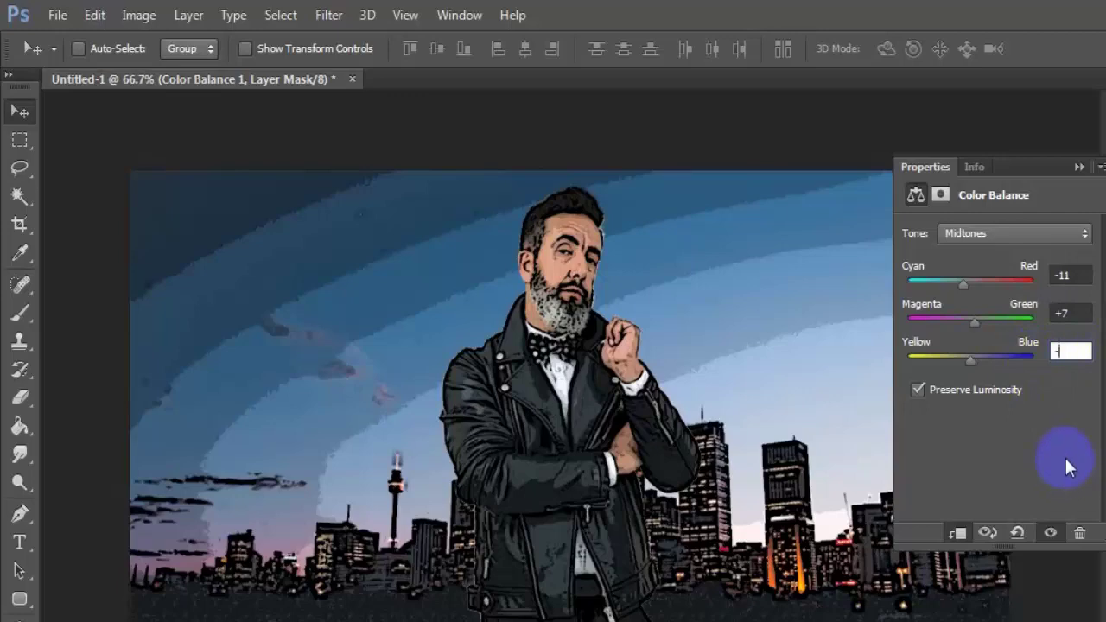
{"action": "type", "text": "13"}
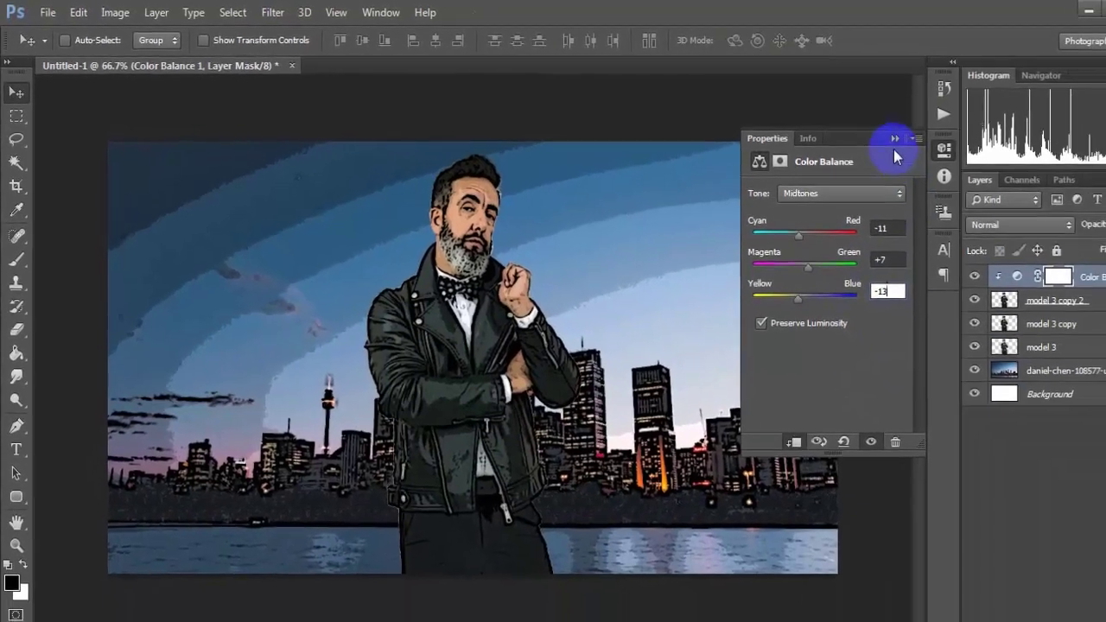
{"action": "left_click", "coordinate": [847, 129]}
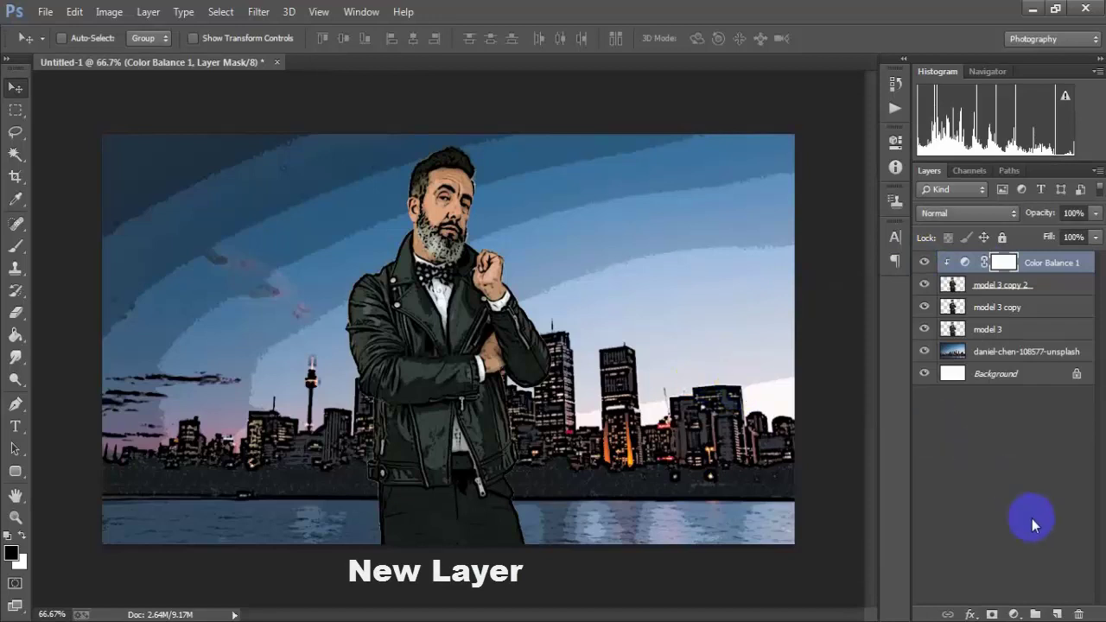
Add a new Layer 1 on top and clip it to the layers below
{"action": "left_click", "coordinate": [1056, 615]}
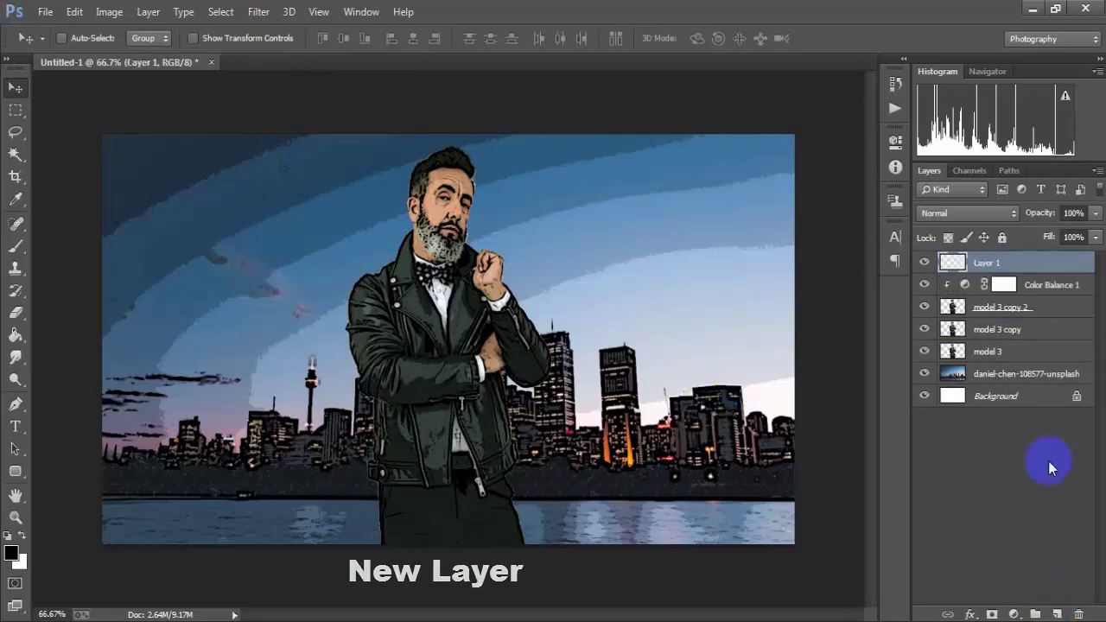
{"action": "right_click", "coordinate": [1066, 268]}
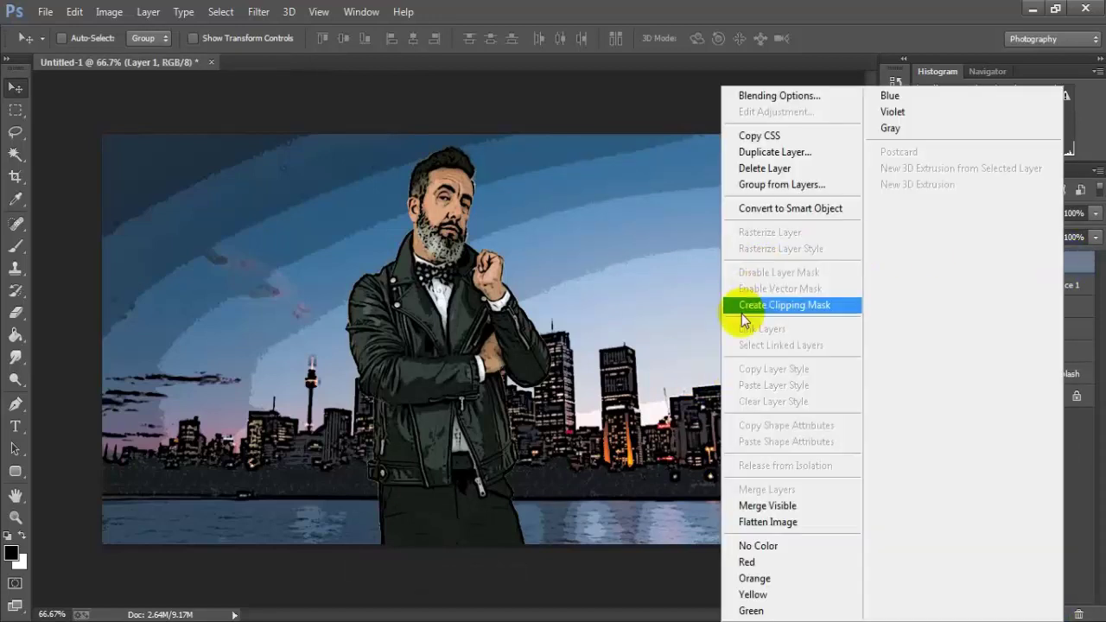
{"action": "left_click", "coordinate": [827, 305]}
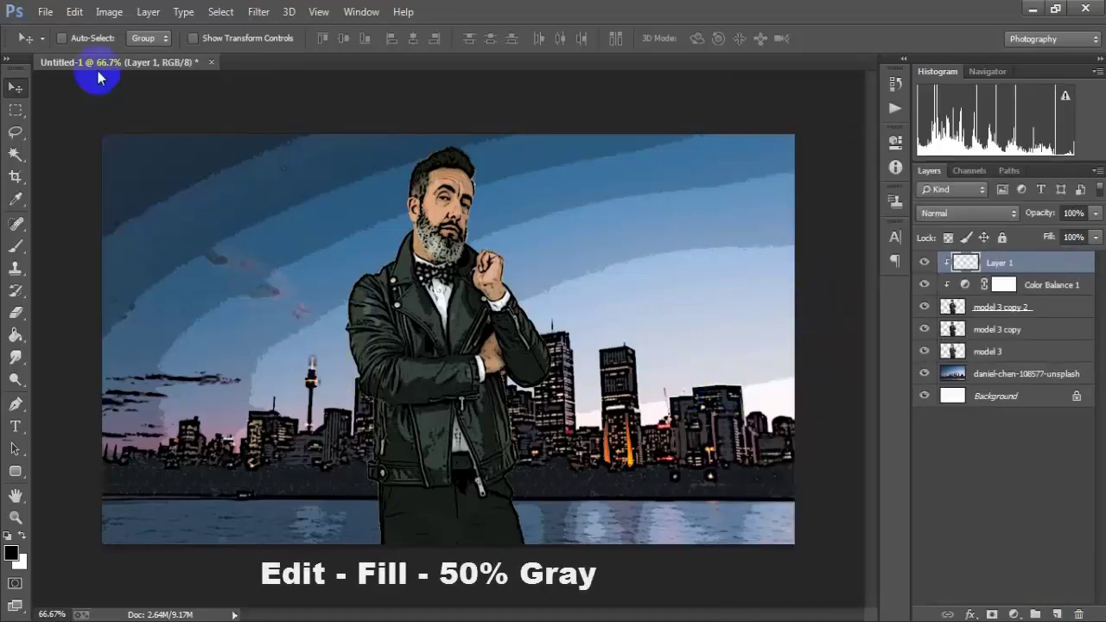
Fill Layer 1 with 50% Gray and set its blend mode to Overlay
{"action": "left_click", "coordinate": [75, 12]}
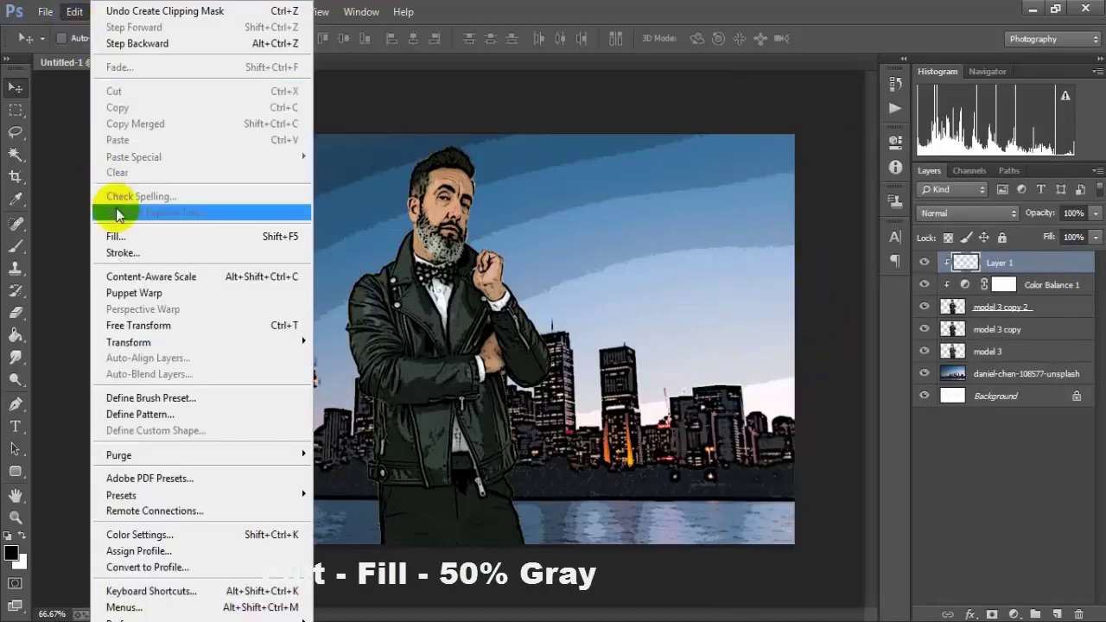
{"action": "left_click", "coordinate": [242, 245]}
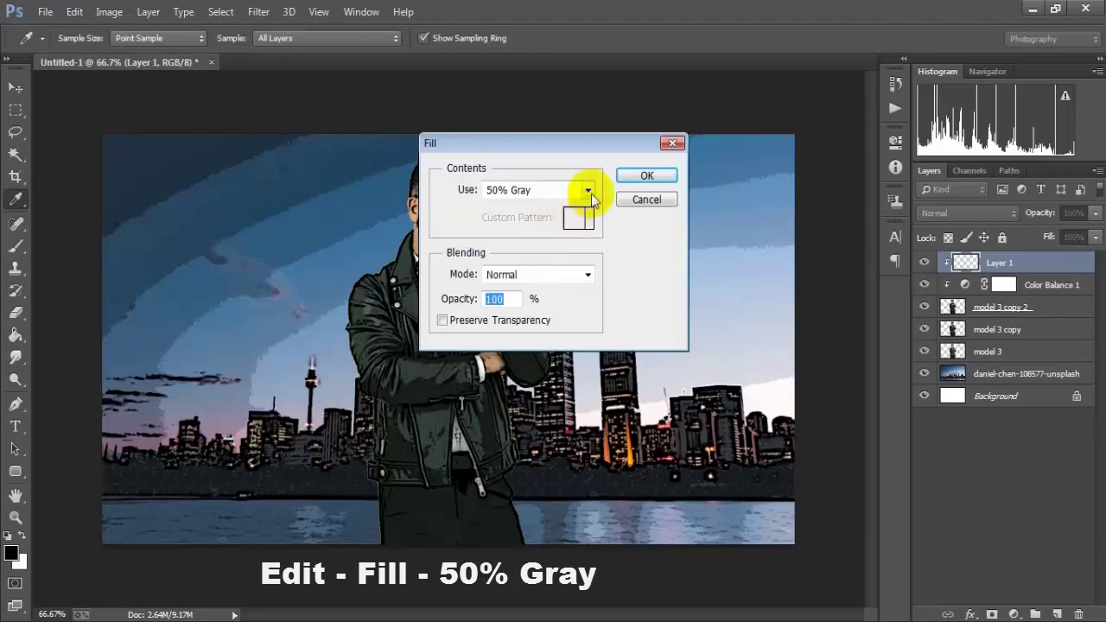
{"action": "left_click", "coordinate": [588, 191]}
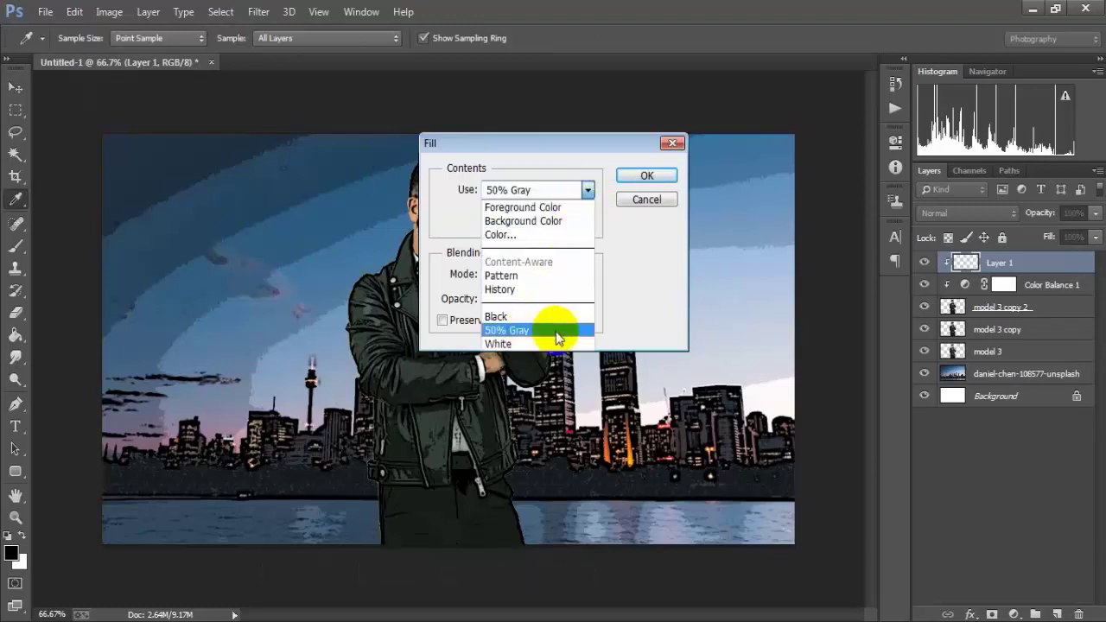
{"action": "left_click", "coordinate": [584, 333]}
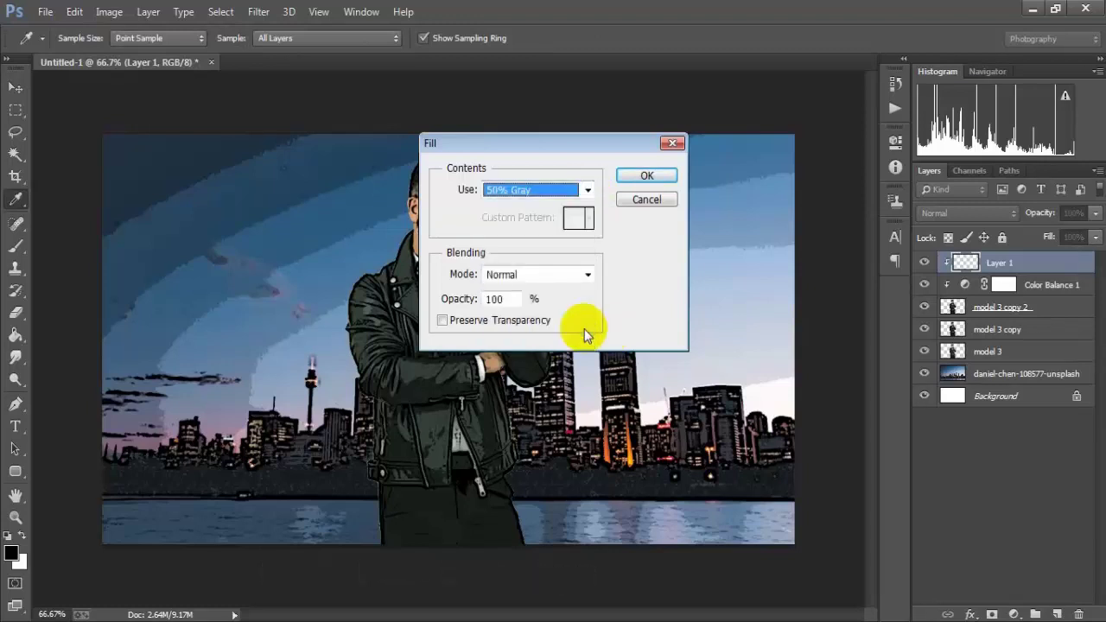
{"action": "left_click", "coordinate": [647, 176]}
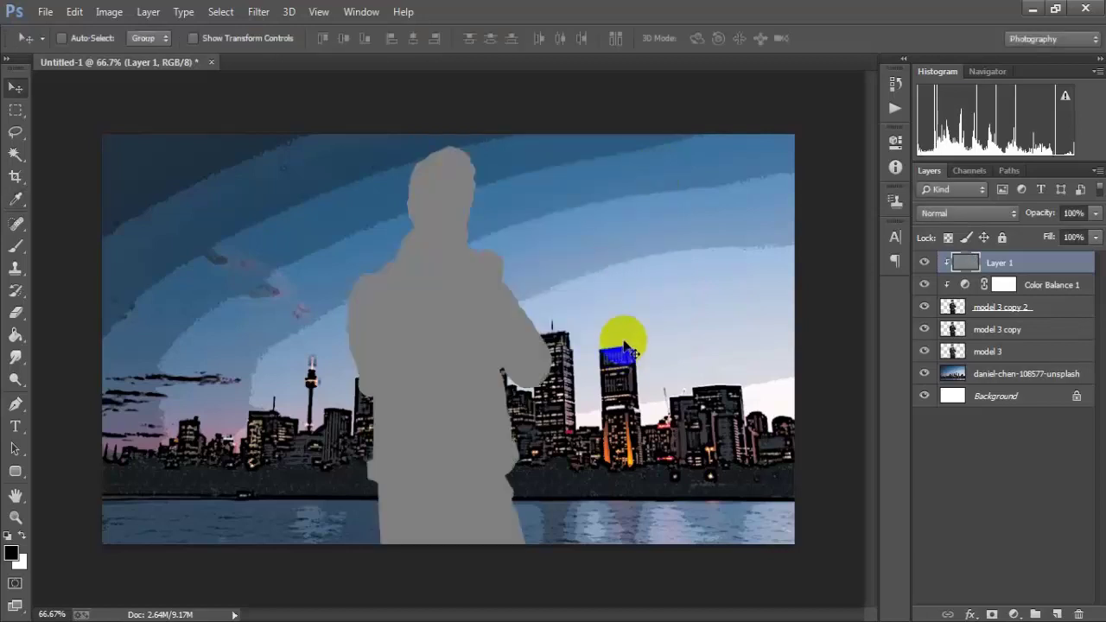
{"action": "left_click", "coordinate": [969, 214]}
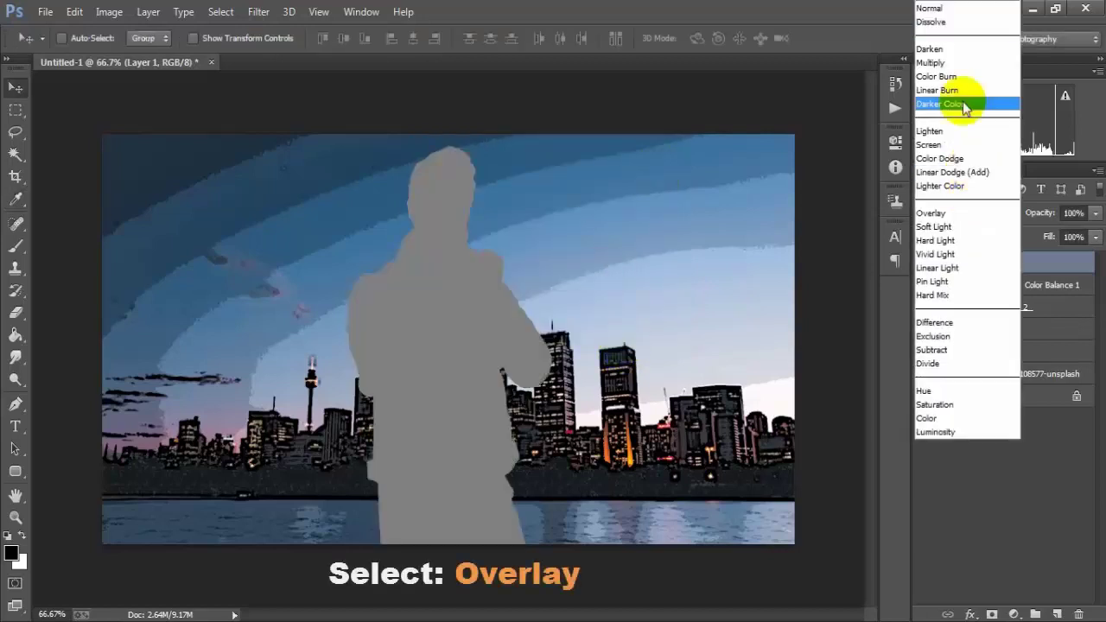
{"action": "left_click", "coordinate": [997, 222]}
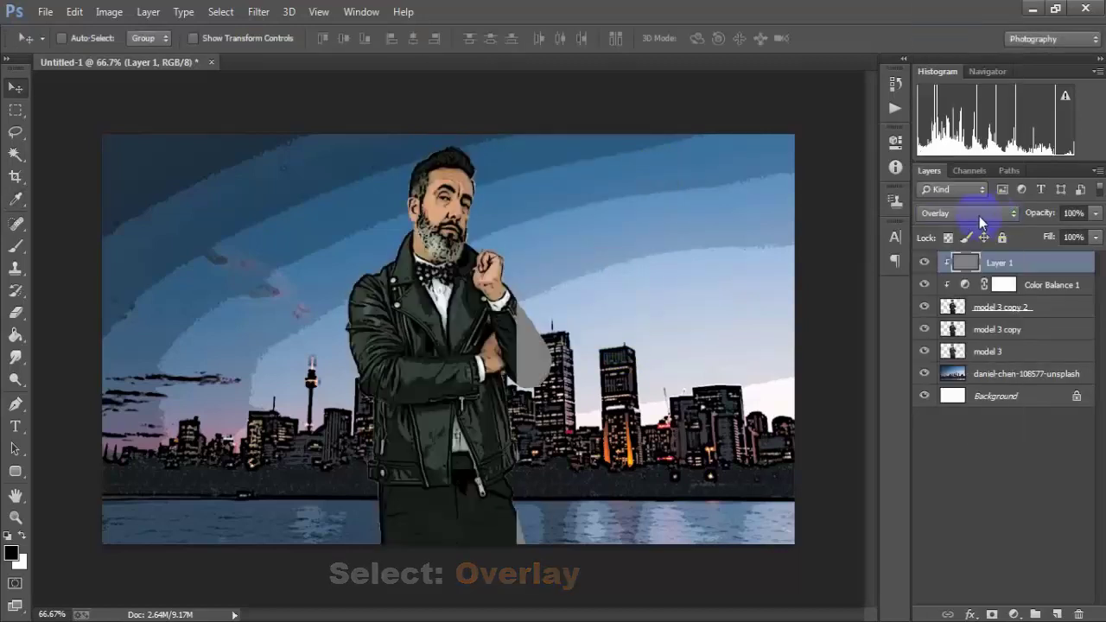
{"action": "left_click", "coordinate": [16, 380]}
Dodge highlights onto the man's hair and face on Layer 1, zoomed in
{"action": "left_click", "coordinate": [74, 381]}
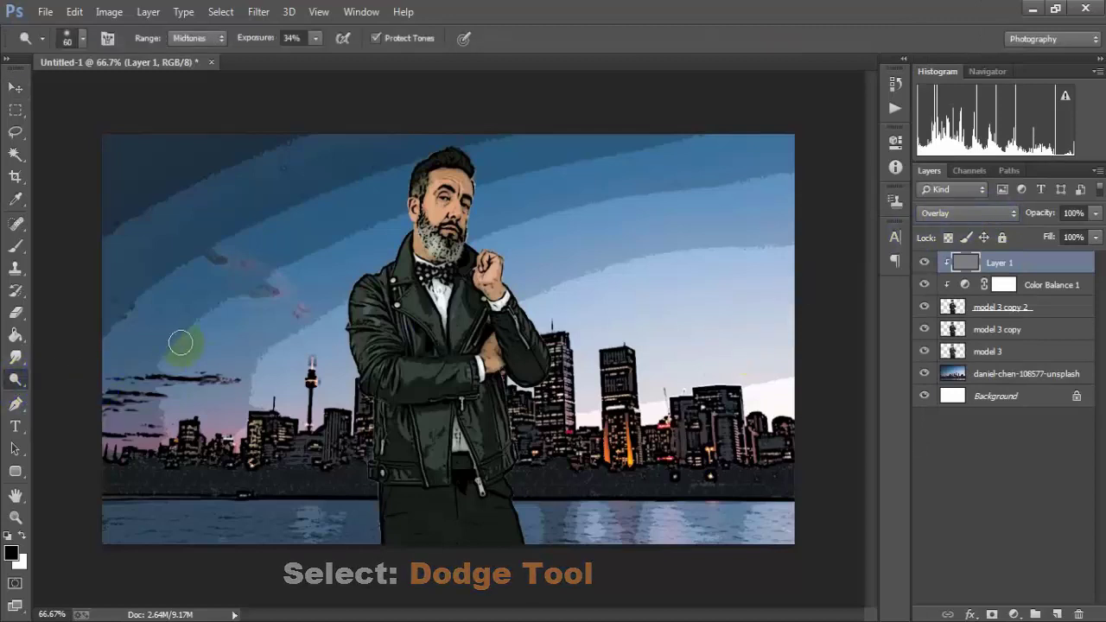
{"action": "key", "text": "ctrl+plus"}
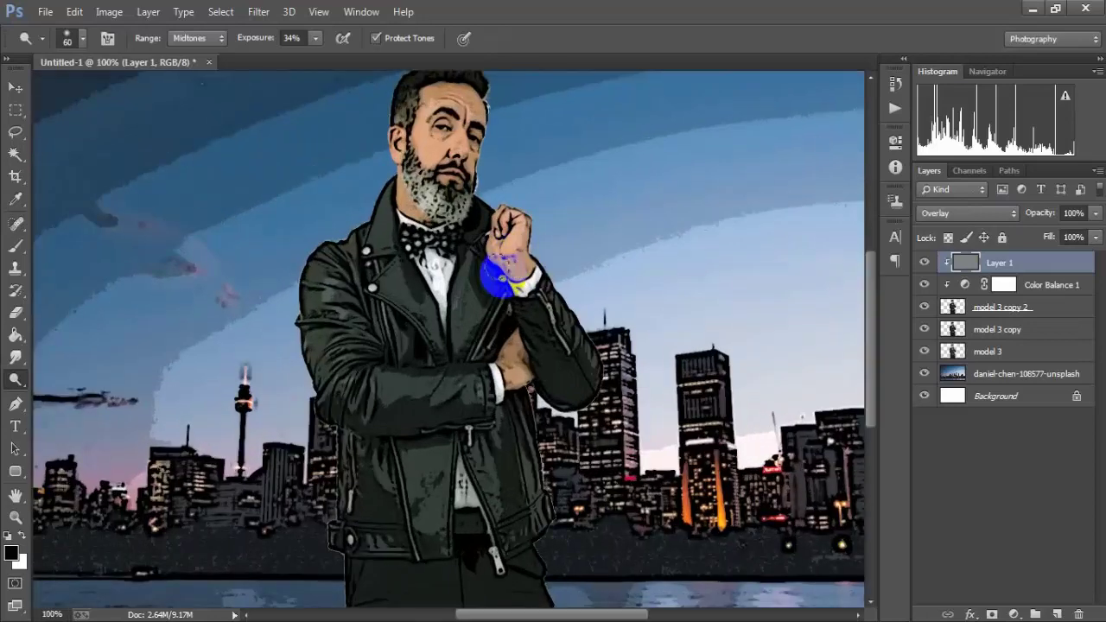
{"action": "scroll", "coordinate": [500, 275], "scroll_direction": "up", "scroll_amount": 2}
{"action": "scroll", "coordinate": [506, 256], "scroll_direction": "up", "scroll_amount": 1}
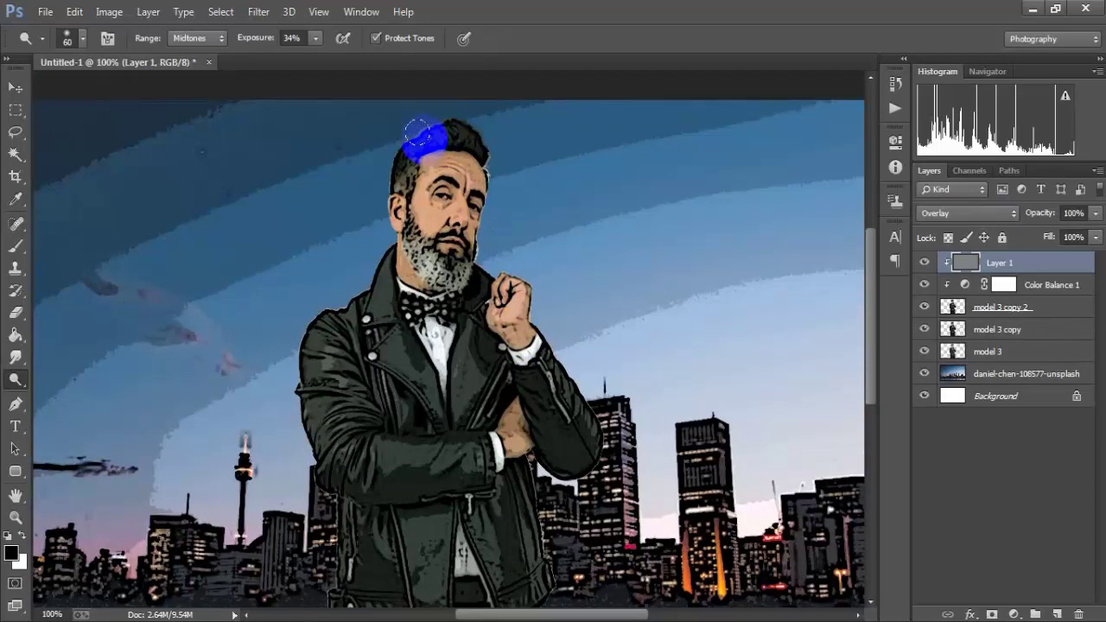
{"action": "mouse_move", "coordinate": [416, 131]}
{"action": "left_mouse_down"}
{"action": "mouse_move", "coordinate": [393, 166]}
{"action": "mouse_move", "coordinate": [425, 267]}
{"action": "mouse_move", "coordinate": [473, 235]}
{"action": "left_mouse_up"}
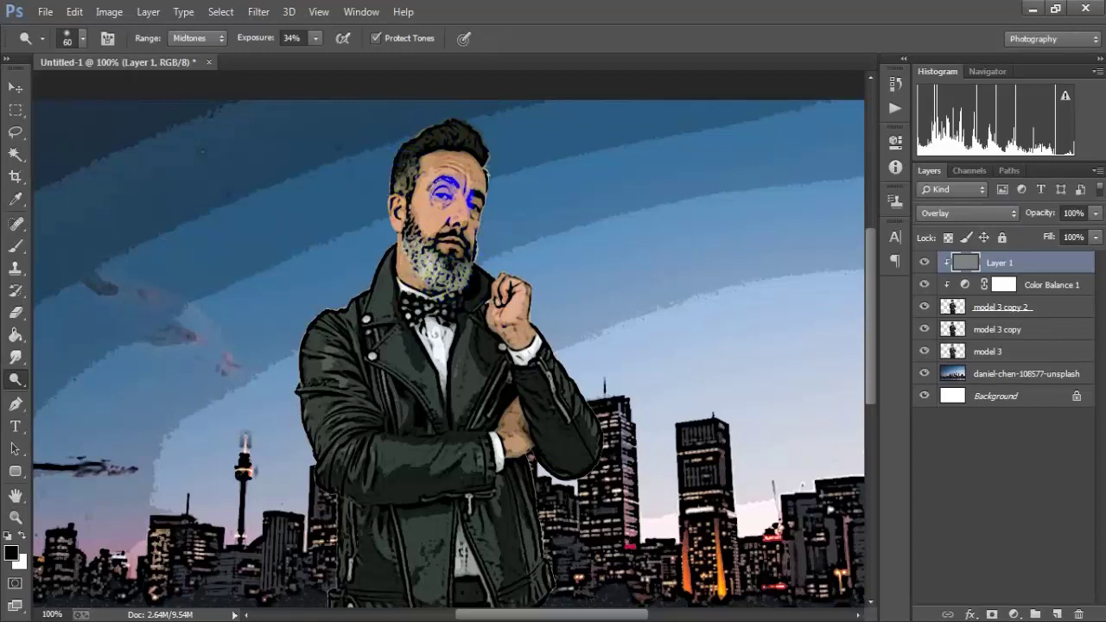
{"action": "scroll", "coordinate": [527, 320], "scroll_direction": "down", "scroll_amount": 1}
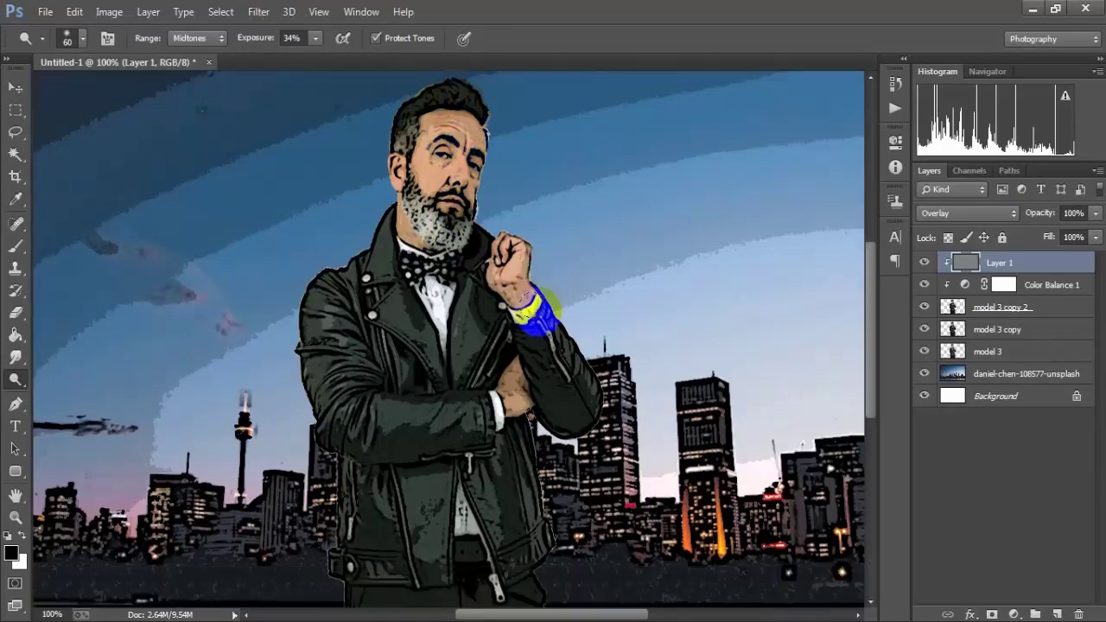
{"action": "scroll", "coordinate": [527, 320], "scroll_direction": "down", "scroll_amount": 1}
{"action": "mouse_move", "coordinate": [377, 249]}
{"action": "left_mouse_down"}
{"action": "mouse_move", "coordinate": [380, 191]}
{"action": "mouse_move", "coordinate": [384, 246]}
{"action": "mouse_move", "coordinate": [432, 321]}
{"action": "mouse_move", "coordinate": [383, 276]}
{"action": "mouse_move", "coordinate": [464, 271]}
{"action": "mouse_move", "coordinate": [449, 317]}
{"action": "mouse_move", "coordinate": [441, 264]}
{"action": "mouse_move", "coordinate": [510, 220]}
{"action": "left_mouse_up"}
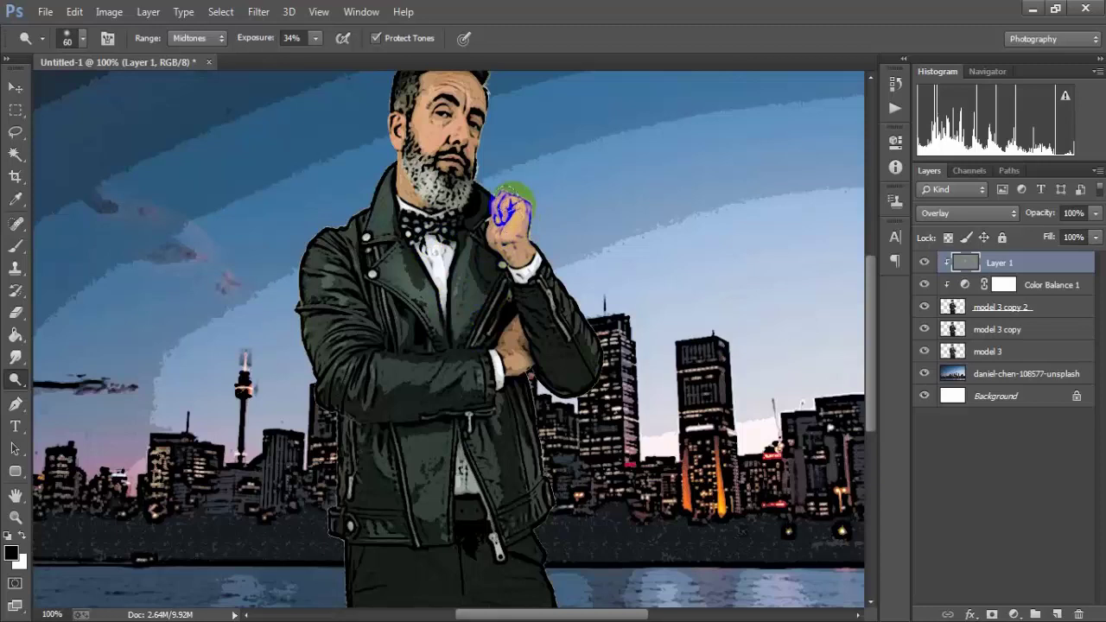
Lighten the jacket with more dodge strokes and toggle Layer 1 to compare the shading
{"action": "scroll", "coordinate": [527, 263], "scroll_direction": "down", "scroll_amount": 1}
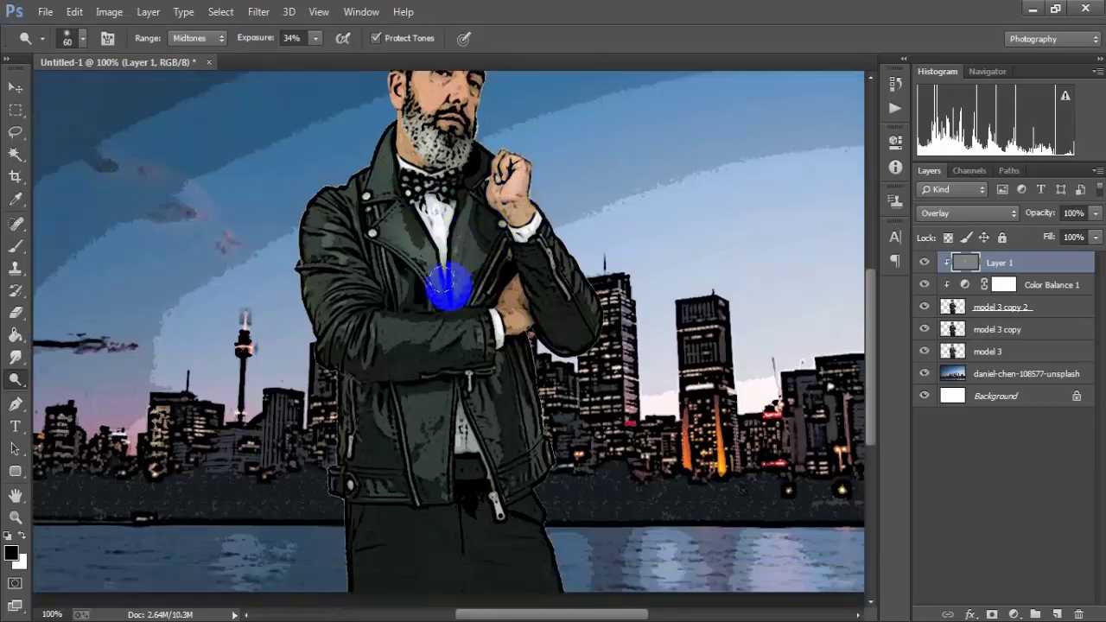
{"action": "mouse_move", "coordinate": [444, 284]}
{"action": "left_mouse_down"}
{"action": "mouse_move", "coordinate": [313, 240]}
{"action": "mouse_move", "coordinate": [314, 265]}
{"action": "mouse_move", "coordinate": [386, 341]}
{"action": "mouse_move", "coordinate": [354, 346]}
{"action": "mouse_move", "coordinate": [538, 386]}
{"action": "mouse_move", "coordinate": [545, 437]}
{"action": "mouse_move", "coordinate": [438, 370]}
{"action": "mouse_move", "coordinate": [349, 395]}
{"action": "left_mouse_up"}
{"action": "scroll", "coordinate": [438, 371], "scroll_direction": "down", "scroll_amount": 1}
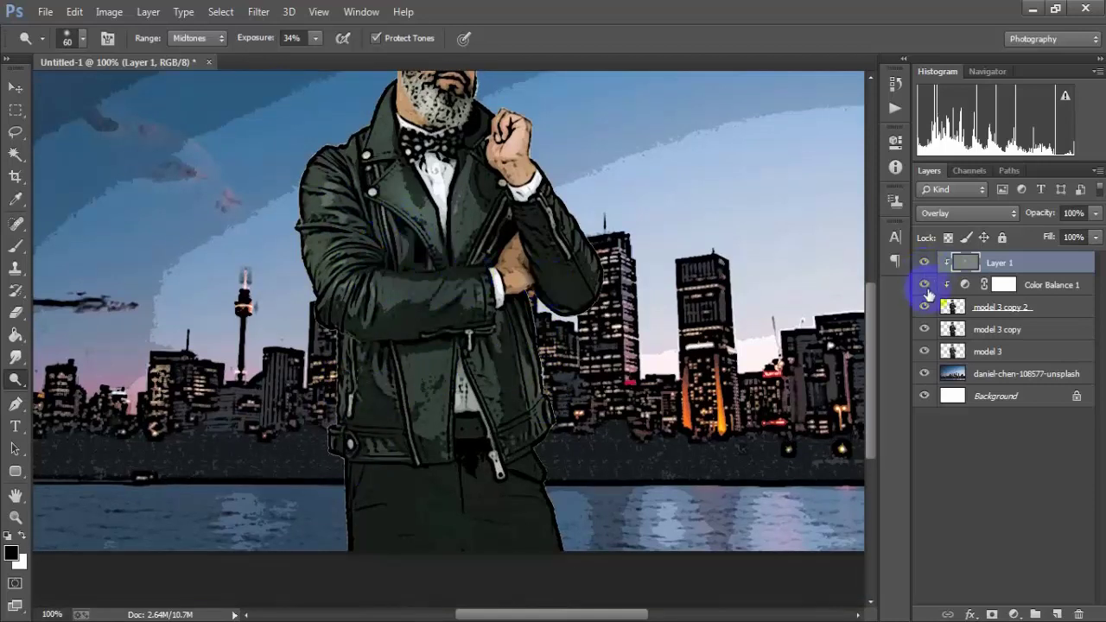
{"action": "scroll", "coordinate": [482, 309], "scroll_direction": "up", "scroll_amount": 2}
{"action": "scroll", "coordinate": [544, 277], "scroll_direction": "up", "scroll_amount": 2}
{"action": "scroll", "coordinate": [544, 276], "scroll_direction": "up", "scroll_amount": 1}
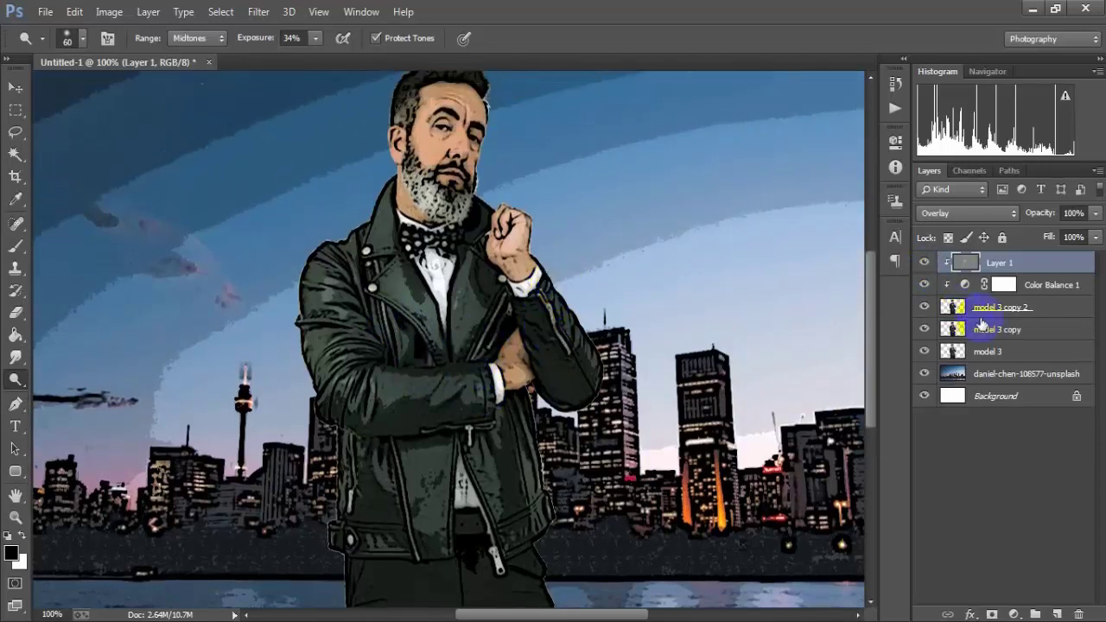
{"action": "left_click", "coordinate": [924, 263]}
{"action": "left_click", "coordinate": [923, 263]}
{"action": "left_click", "coordinate": [924, 262]}
{"action": "left_click", "coordinate": [923, 263]}
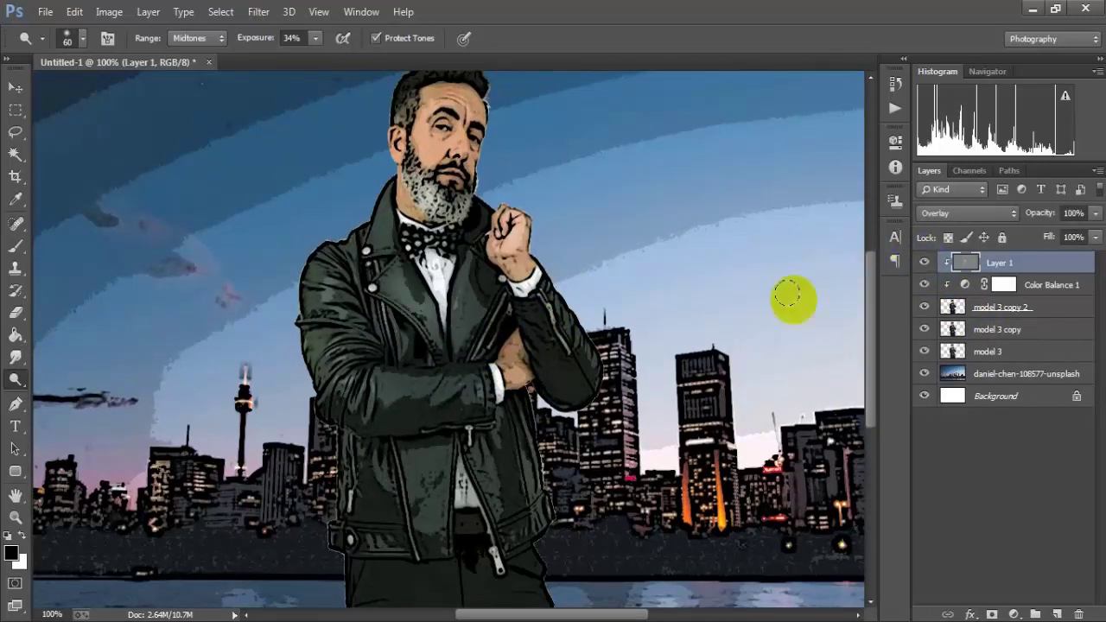
Burn shadows onto the trousers and right side of the jacket, then zoom back out
{"action": "scroll", "coordinate": [506, 308], "scroll_direction": "down", "scroll_amount": 2}
{"action": "left_click", "coordinate": [14, 378]}
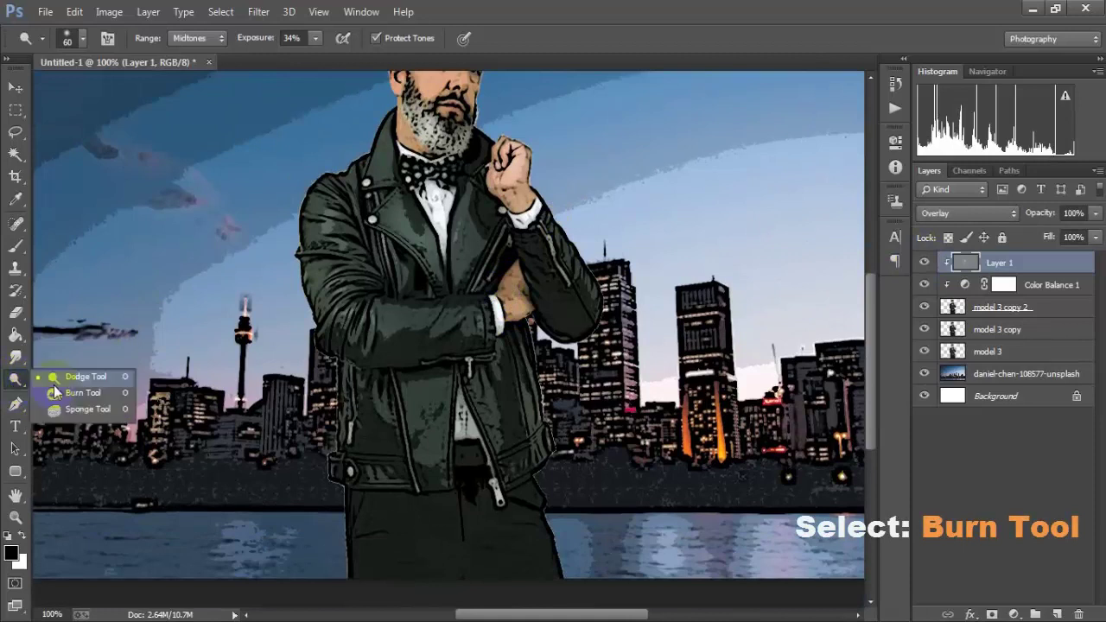
{"action": "left_click", "coordinate": [83, 393]}
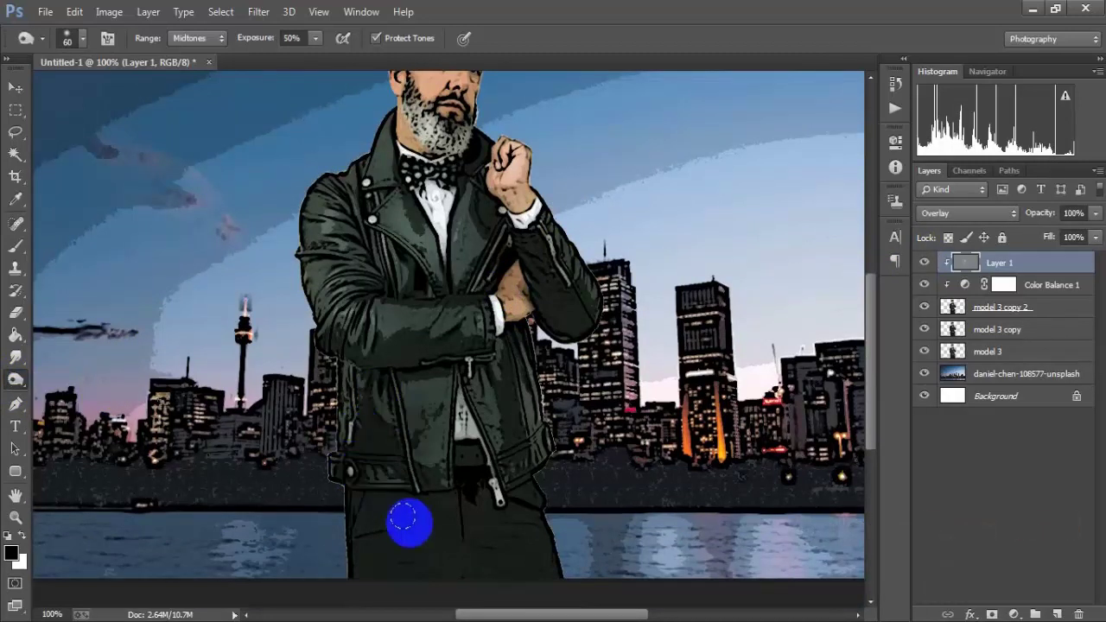
{"action": "mouse_move", "coordinate": [409, 523]}
{"action": "left_mouse_down"}
{"action": "mouse_move", "coordinate": [459, 506]}
{"action": "mouse_move", "coordinate": [519, 524]}
{"action": "mouse_move", "coordinate": [524, 353]}
{"action": "mouse_move", "coordinate": [531, 413]}
{"action": "mouse_move", "coordinate": [486, 382]}
{"action": "mouse_move", "coordinate": [519, 580]}
{"action": "left_mouse_up"}
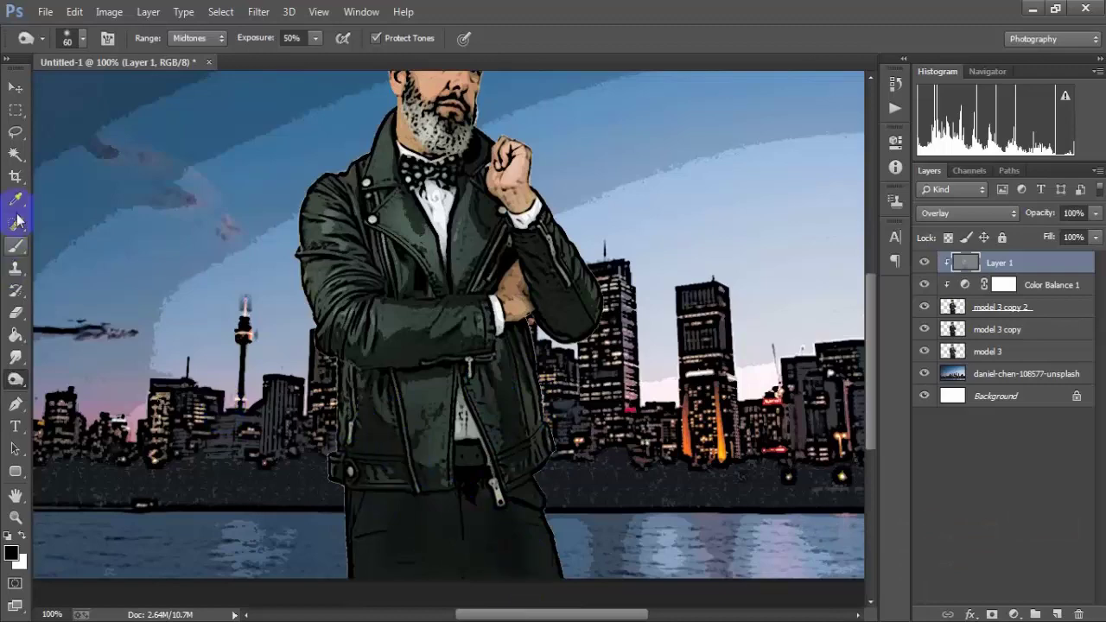
{"action": "left_click", "coordinate": [15, 87]}
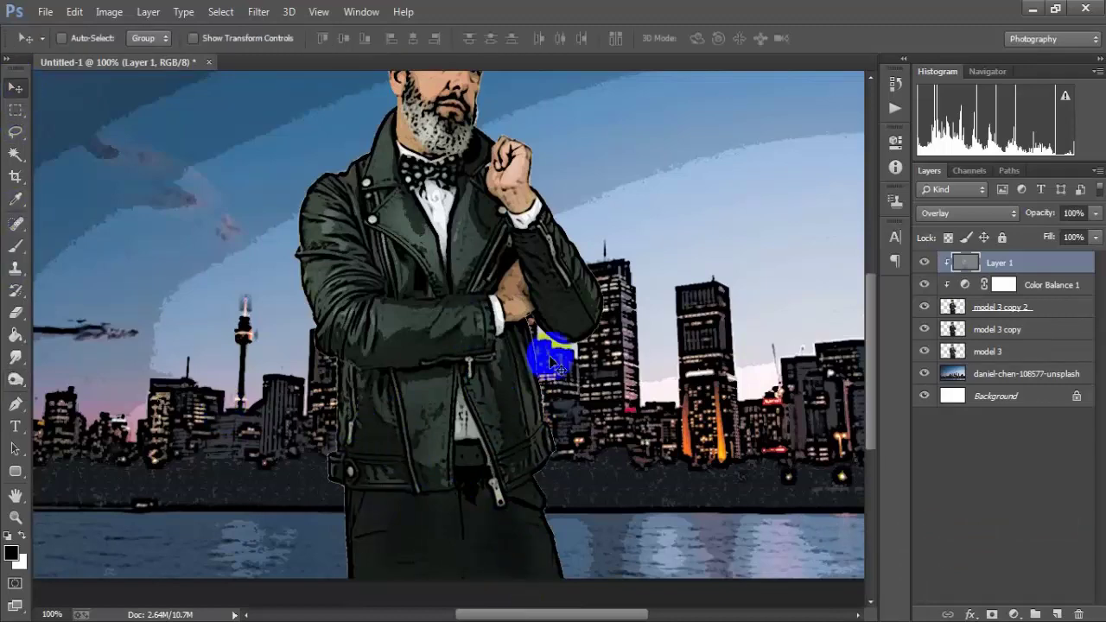
{"action": "key", "text": "ctrl+minus"}
{"action": "left_click", "coordinate": [1037, 275]}
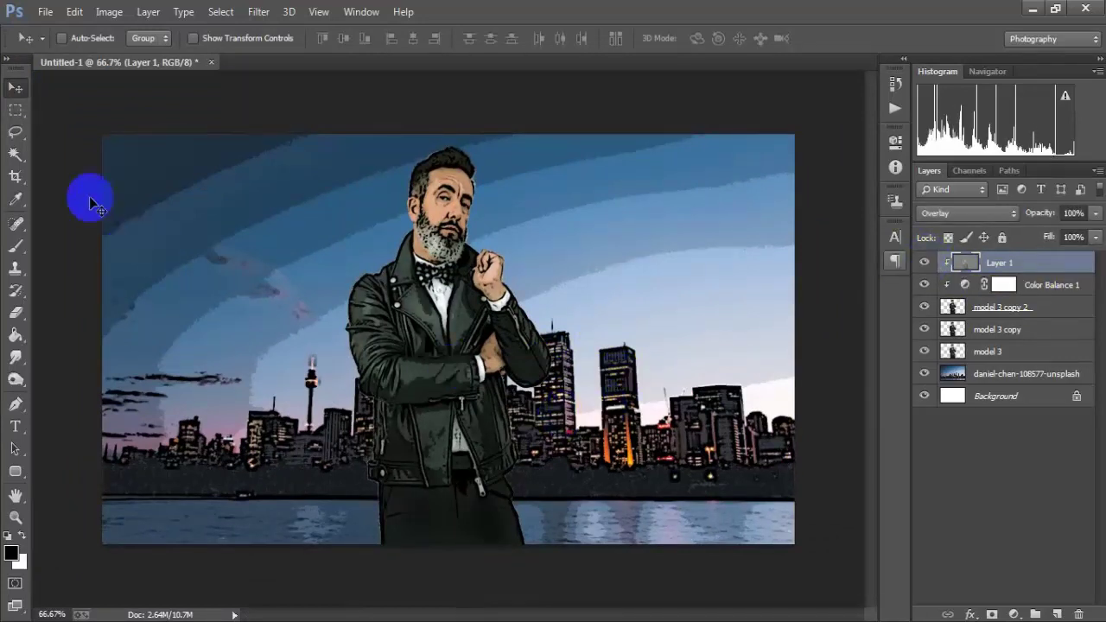
Place the kisscc0 speech balloon, scaled to about 315%, beside the man's head
{"action": "left_click", "coordinate": [45, 12]}
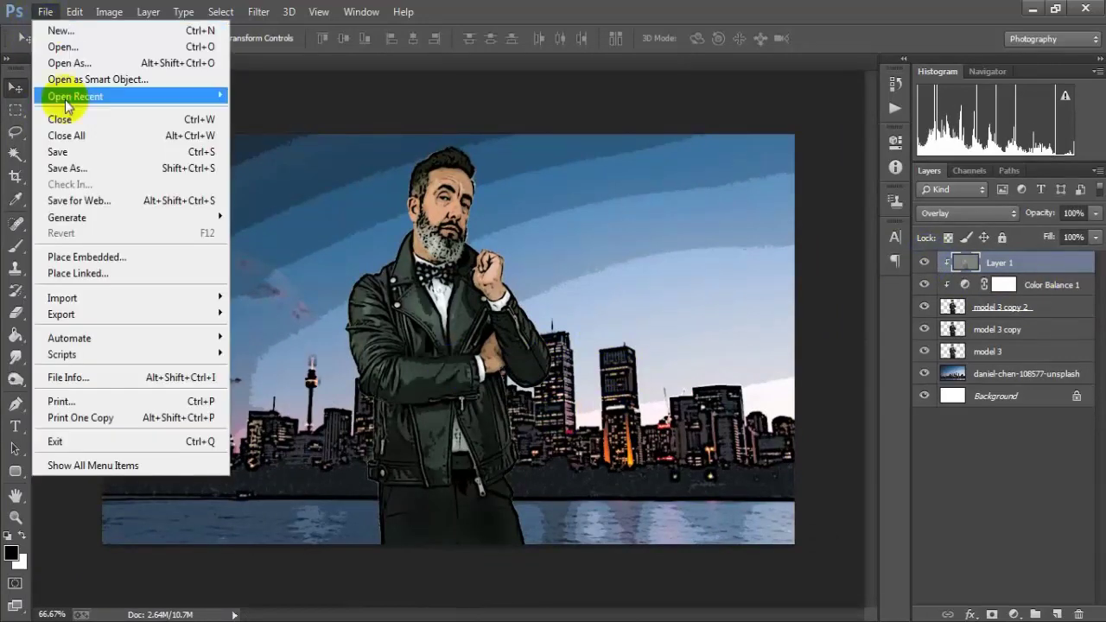
{"action": "left_click", "coordinate": [165, 273]}
{"action": "left_click", "coordinate": [285, 248]}
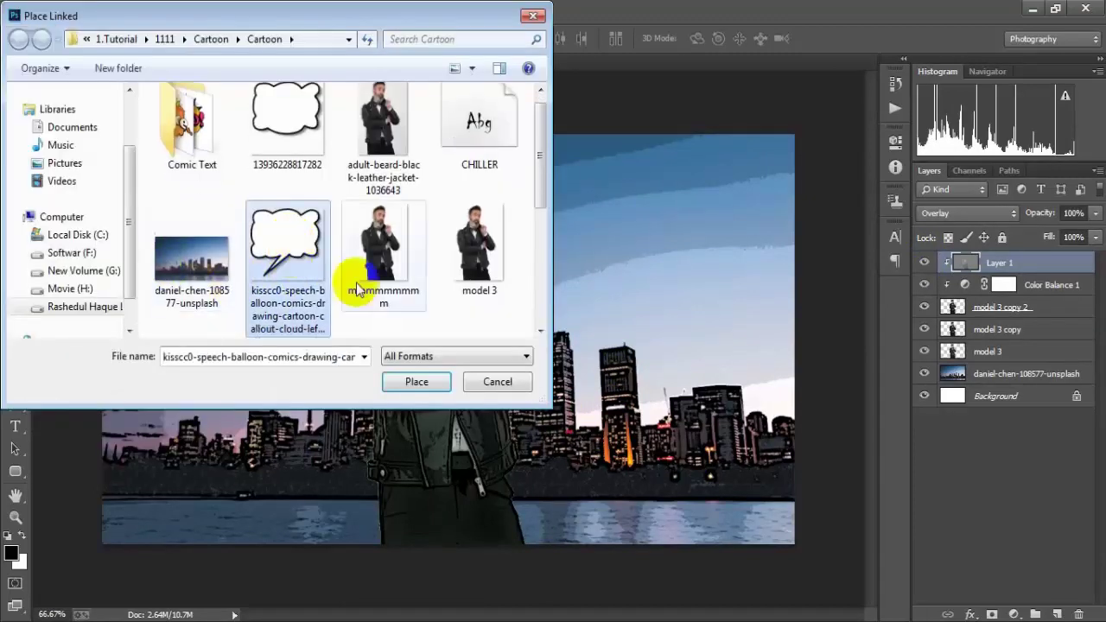
{"action": "left_click", "coordinate": [428, 383]}
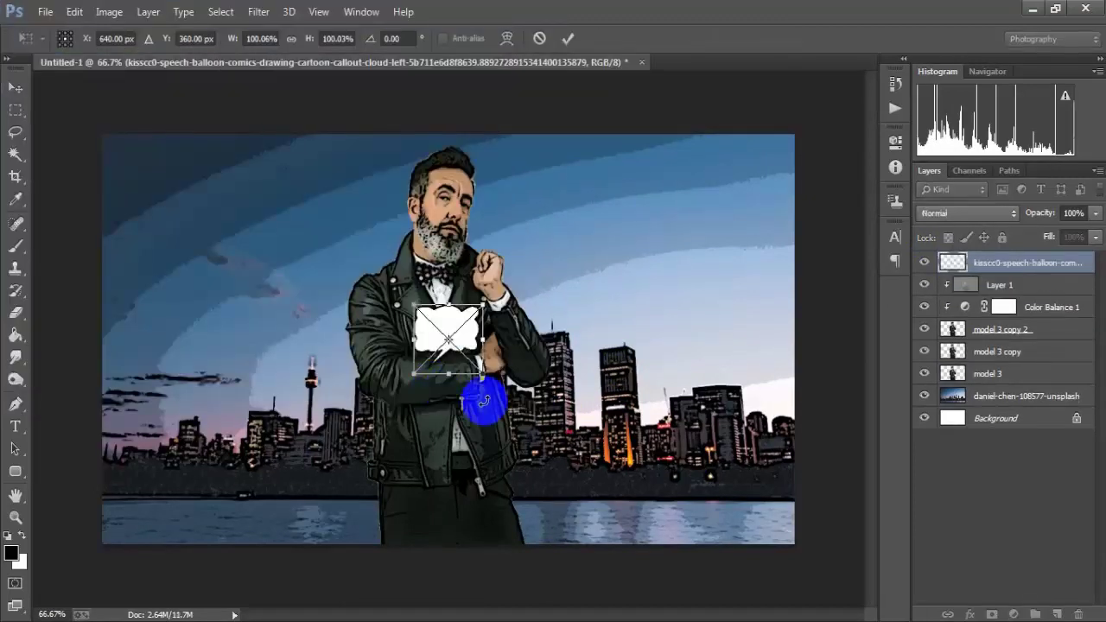
{"action": "left_click_drag", "start_coordinate": [485, 375], "coordinate": [575, 464]}
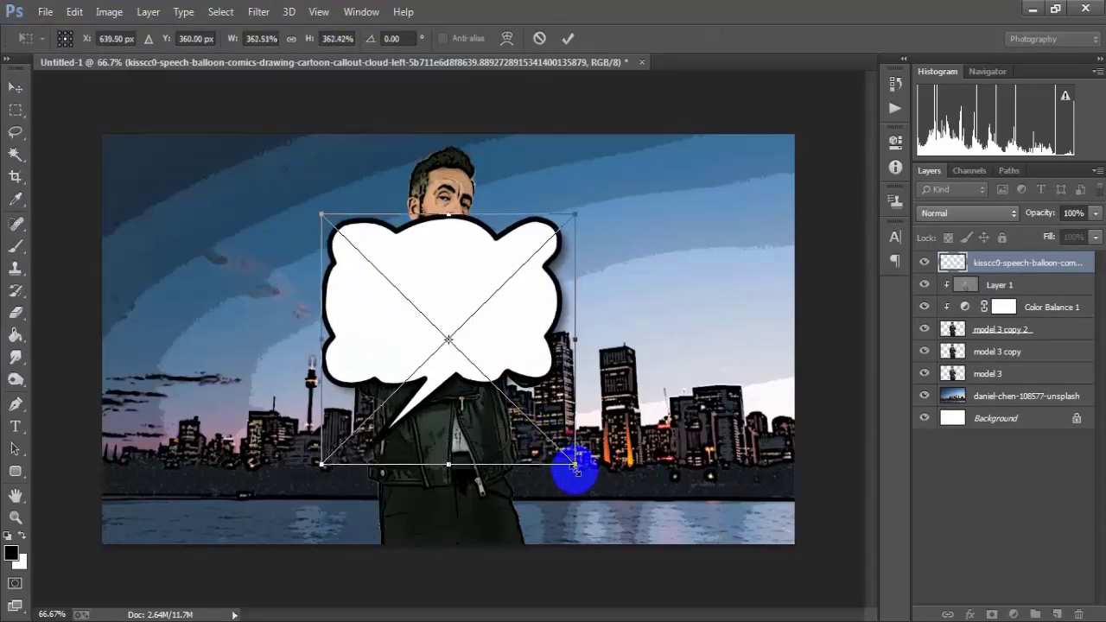
{"action": "left_click_drag", "start_coordinate": [499, 344], "coordinate": [718, 241]}
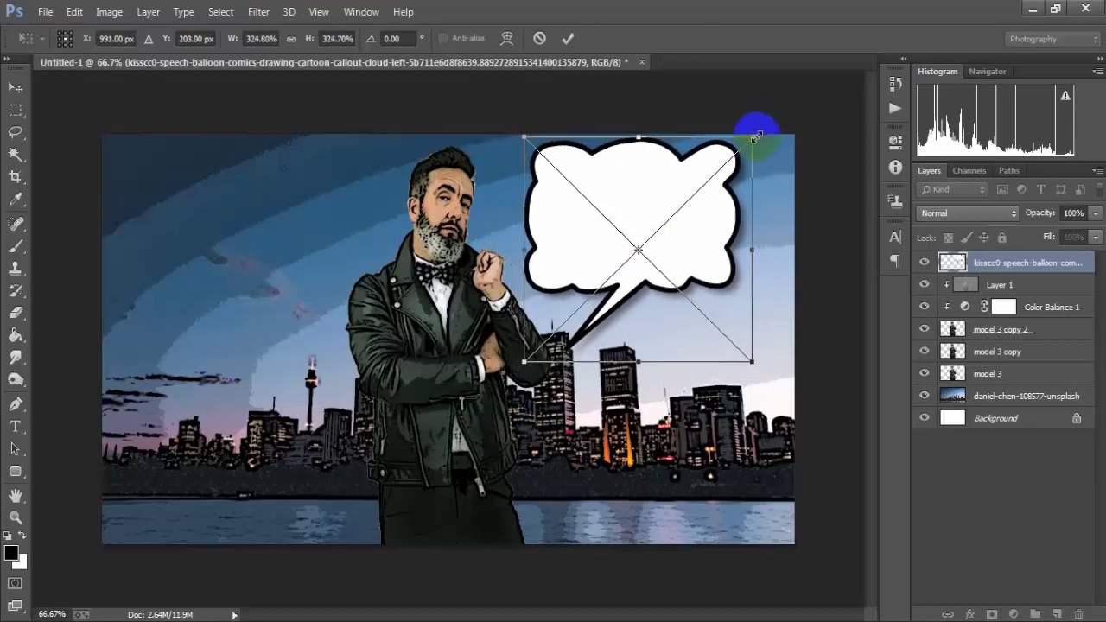
{"action": "left_click_drag", "start_coordinate": [765, 121], "coordinate": [748, 140]}
{"action": "left_click_drag", "start_coordinate": [710, 229], "coordinate": [699, 245]}
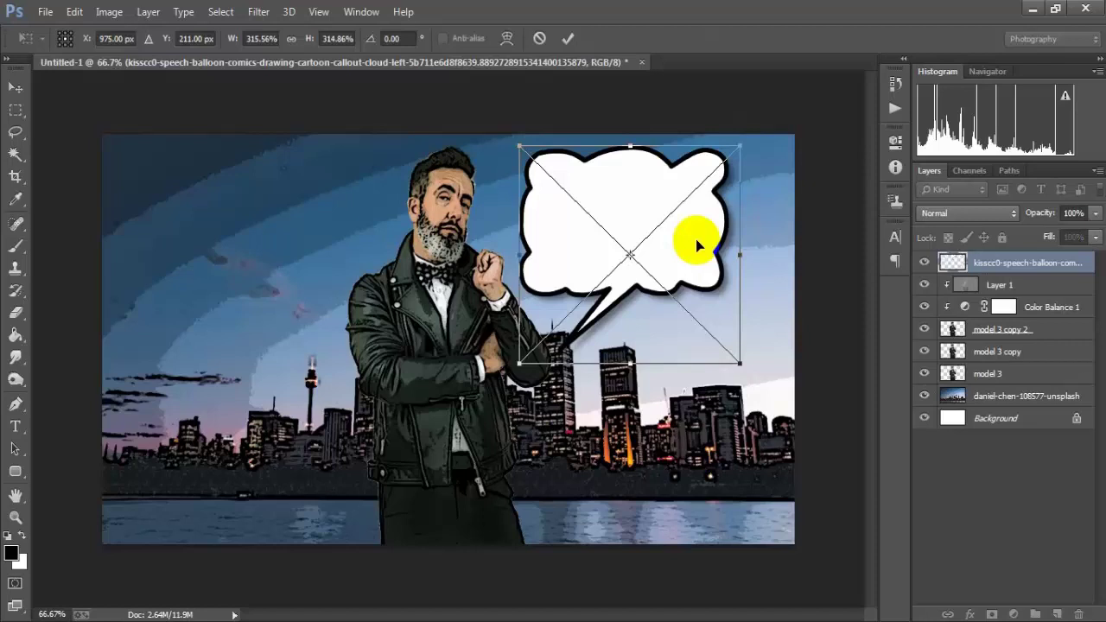
{"action": "left_click", "coordinate": [571, 38]}
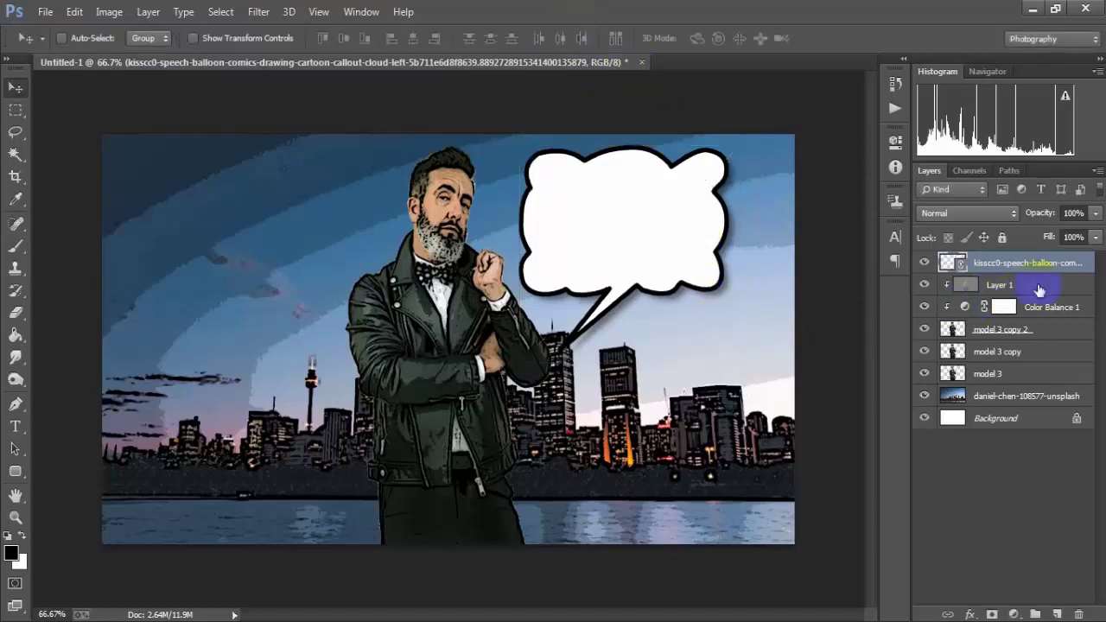
Rasterize the speech balloon layer
{"action": "right_click", "coordinate": [1084, 266]}
{"action": "left_click", "coordinate": [850, 316]}
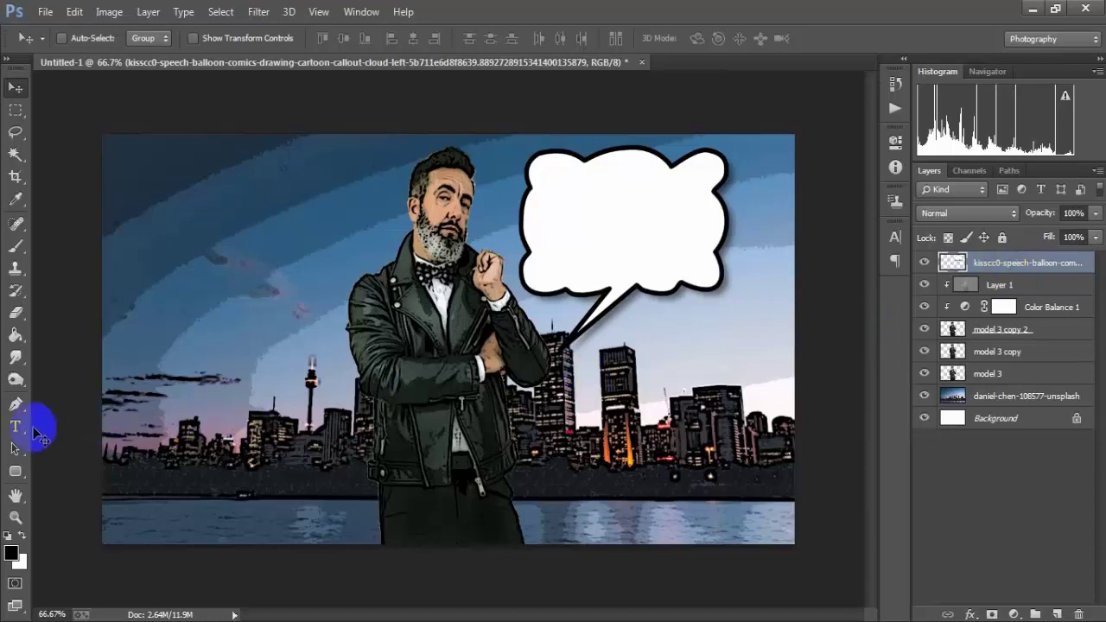
{"action": "left_click", "coordinate": [23, 433]}
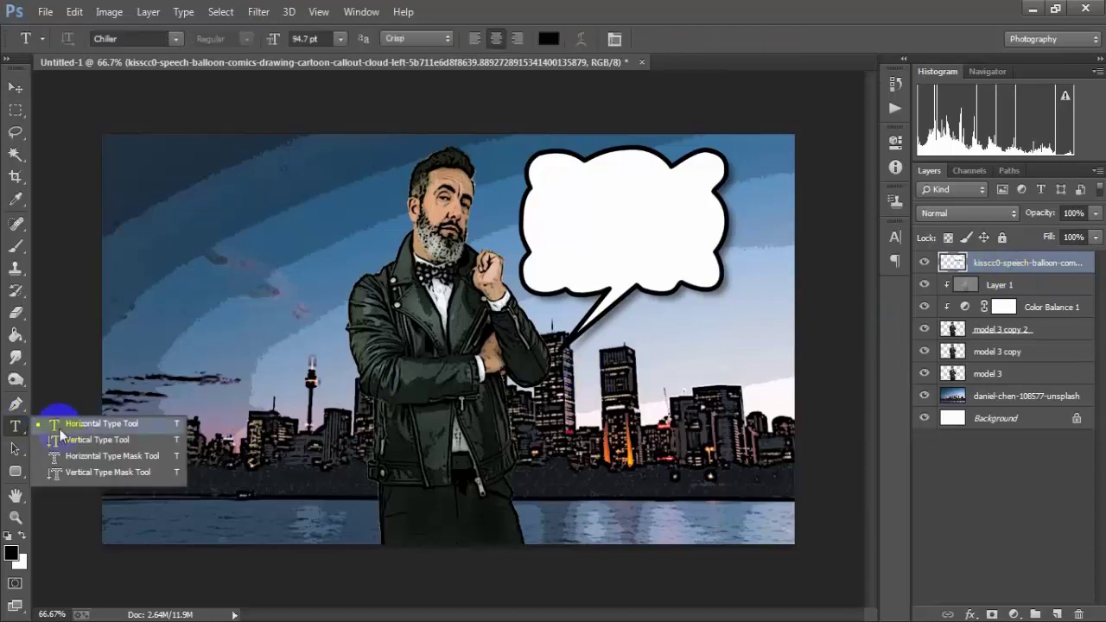
Type 'How to make Comic look' and move it into the speech balloon
{"action": "left_click", "coordinate": [144, 426]}
{"action": "left_click", "coordinate": [311, 372]}
{"action": "type", "text": "How to ma"}
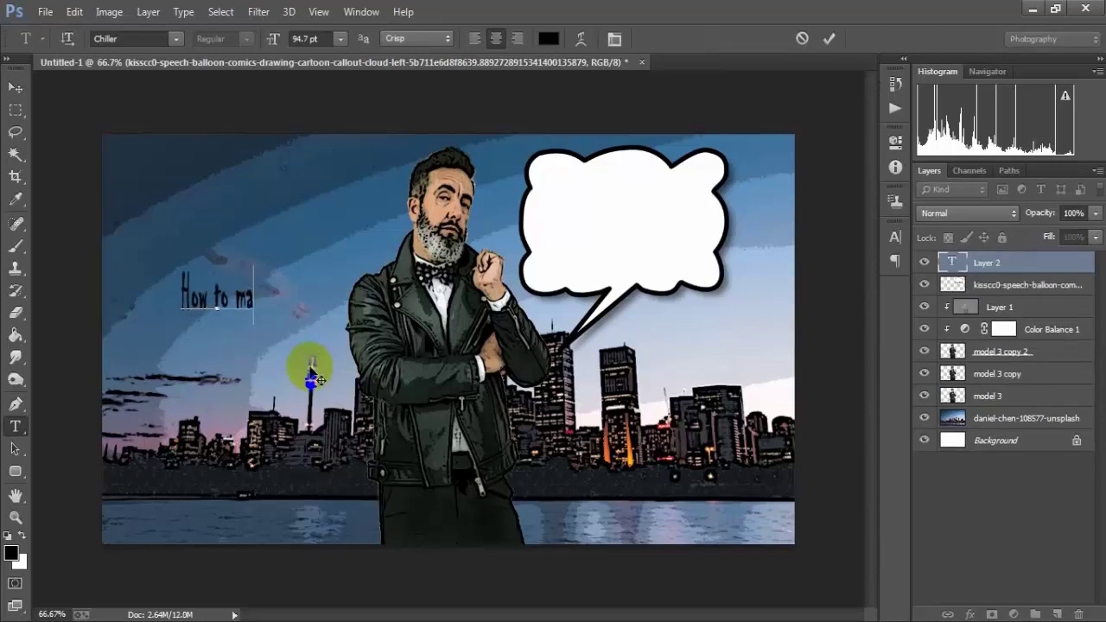
{"action": "type", "text": "ke "}
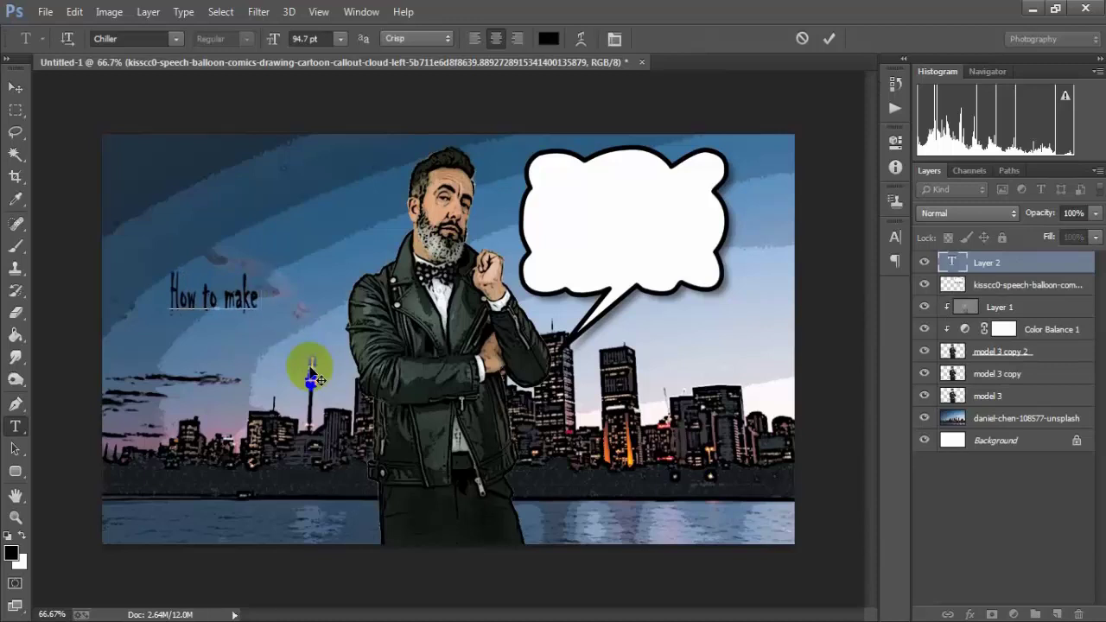
{"action": "type", "text": "Comi"}
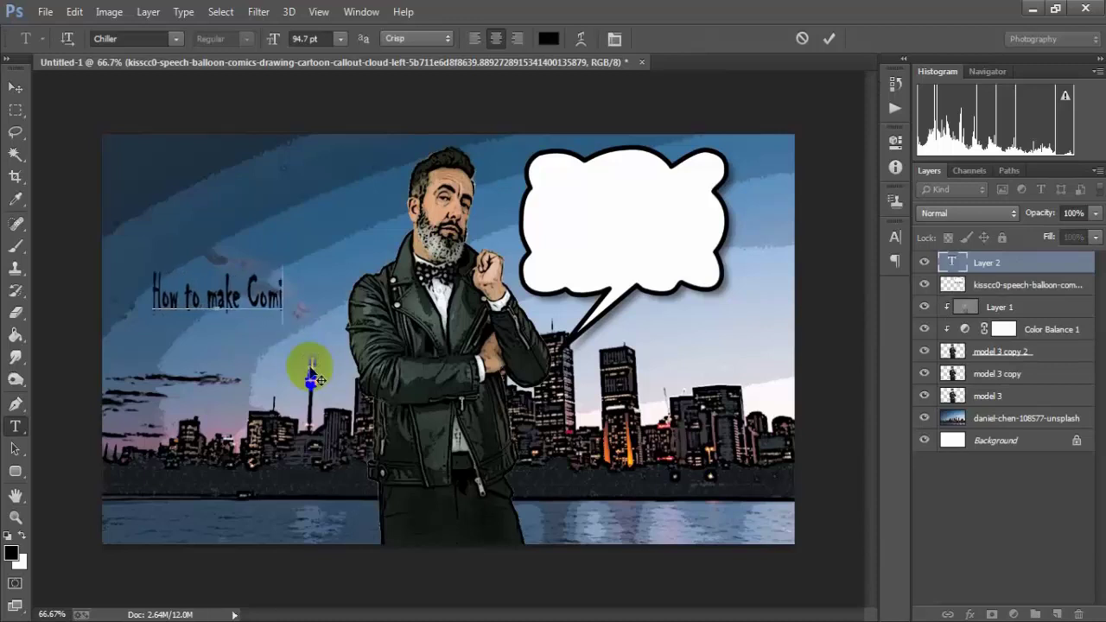
{"action": "type", "text": "c L"}
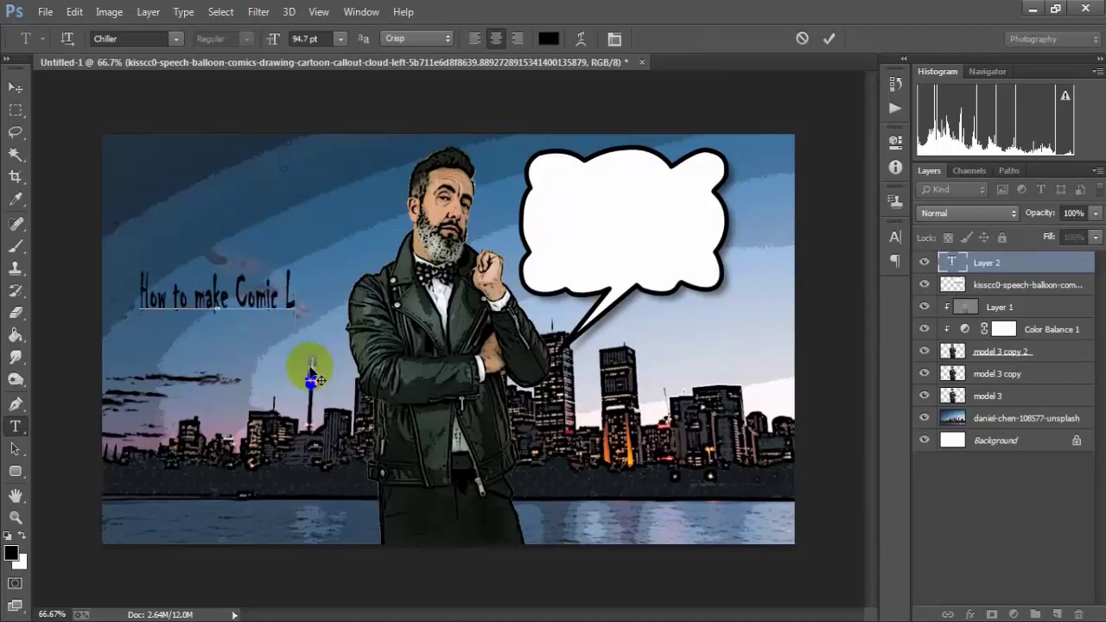
{"action": "key", "text": "BackSpace"}
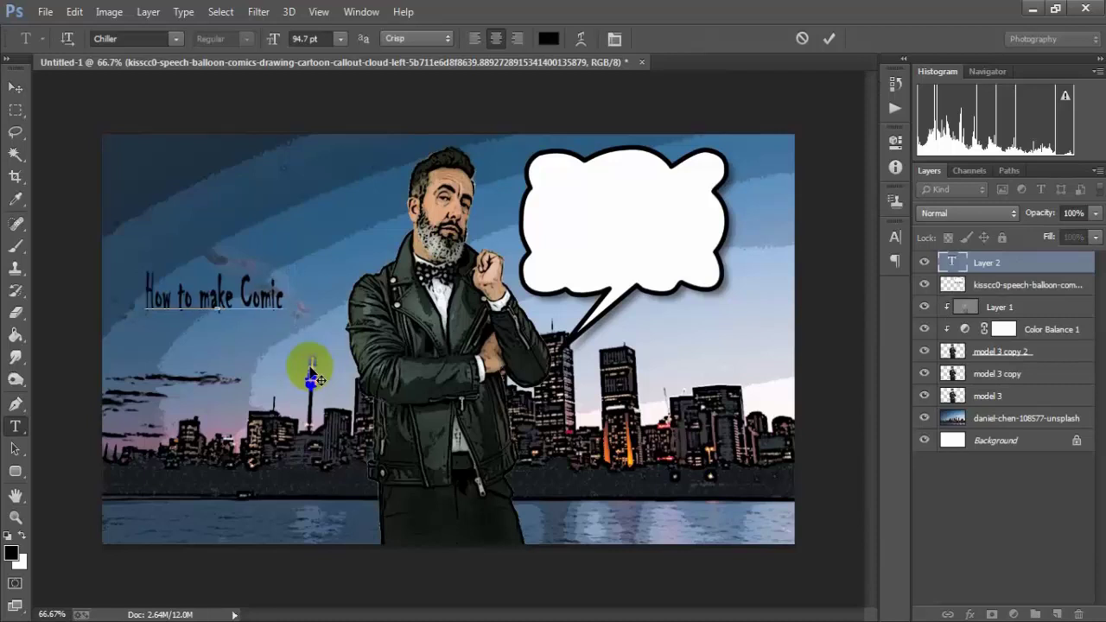
{"action": "type", "text": "look"}
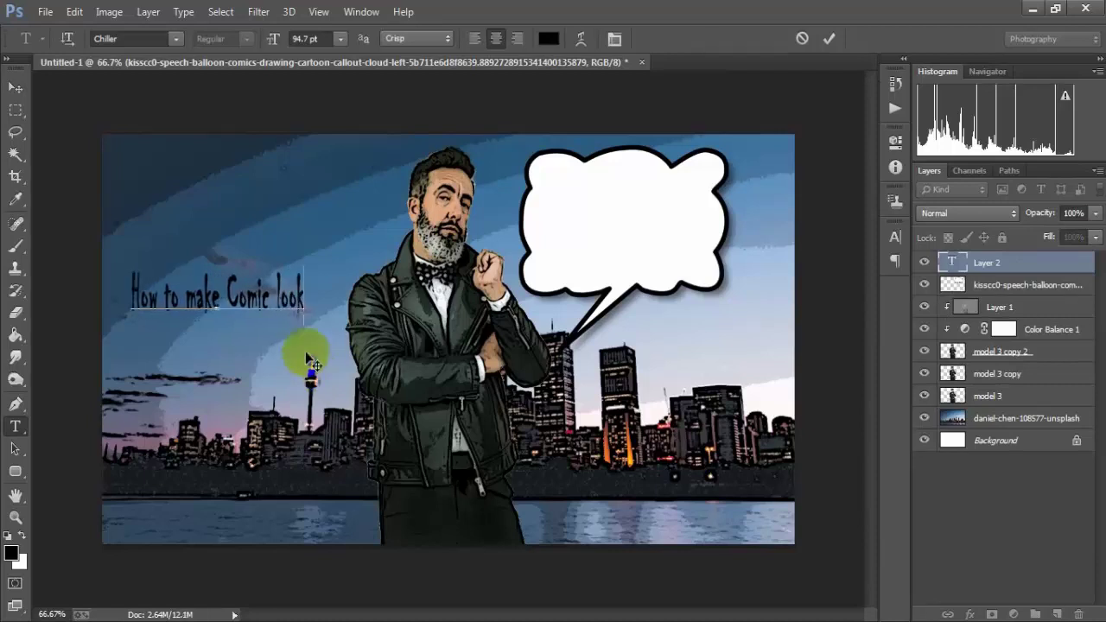
{"action": "left_click_drag", "start_coordinate": [222, 246], "coordinate": [628, 160]}
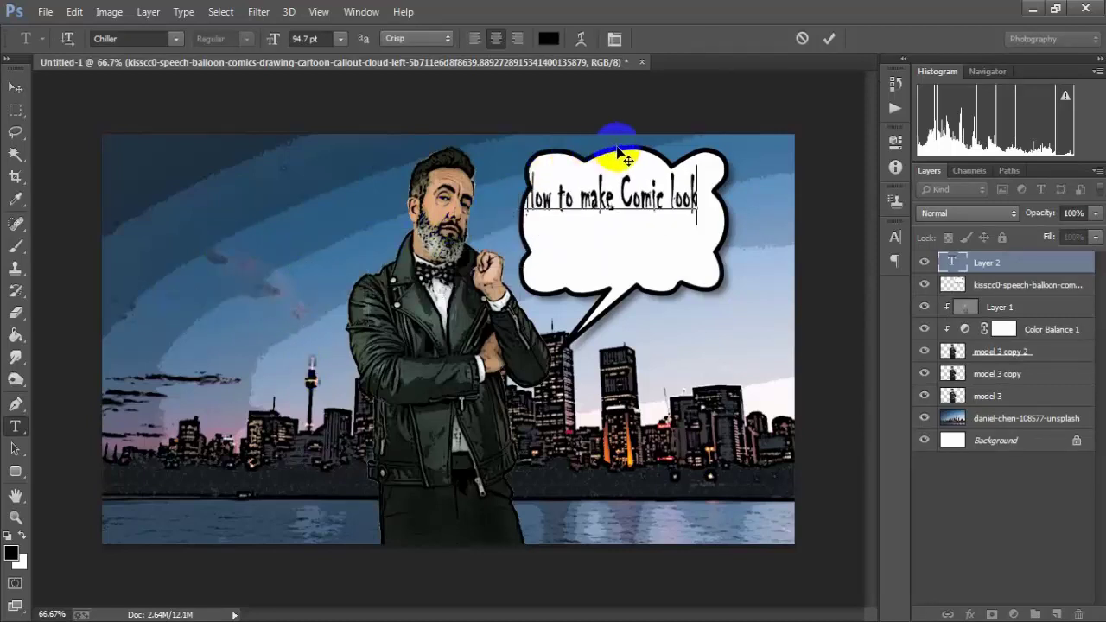
{"action": "left_click", "coordinate": [832, 38]}
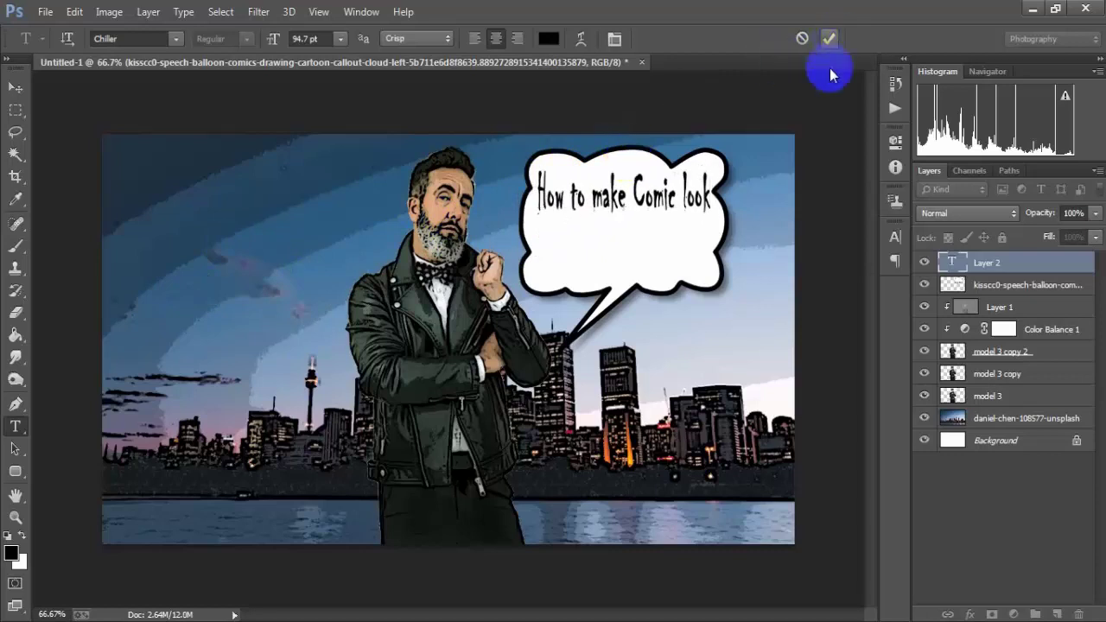
Scale the heading text down to about 93.8% so it fits the balloon
{"action": "key", "text": "ctrl+t"}
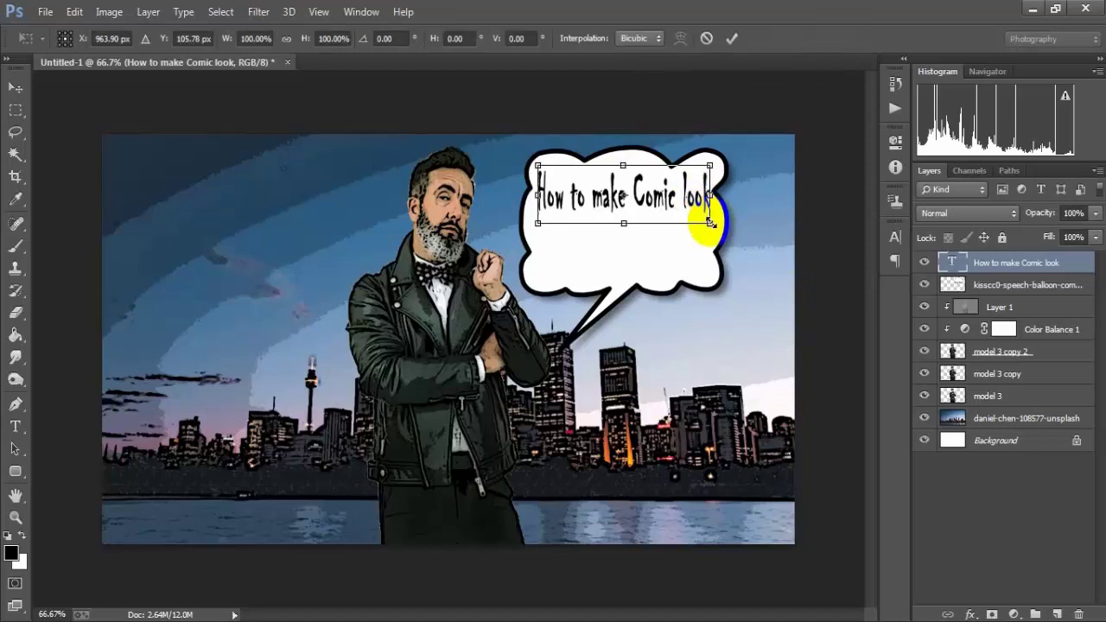
{"action": "left_click_drag", "start_coordinate": [709, 223], "coordinate": [704, 221]}
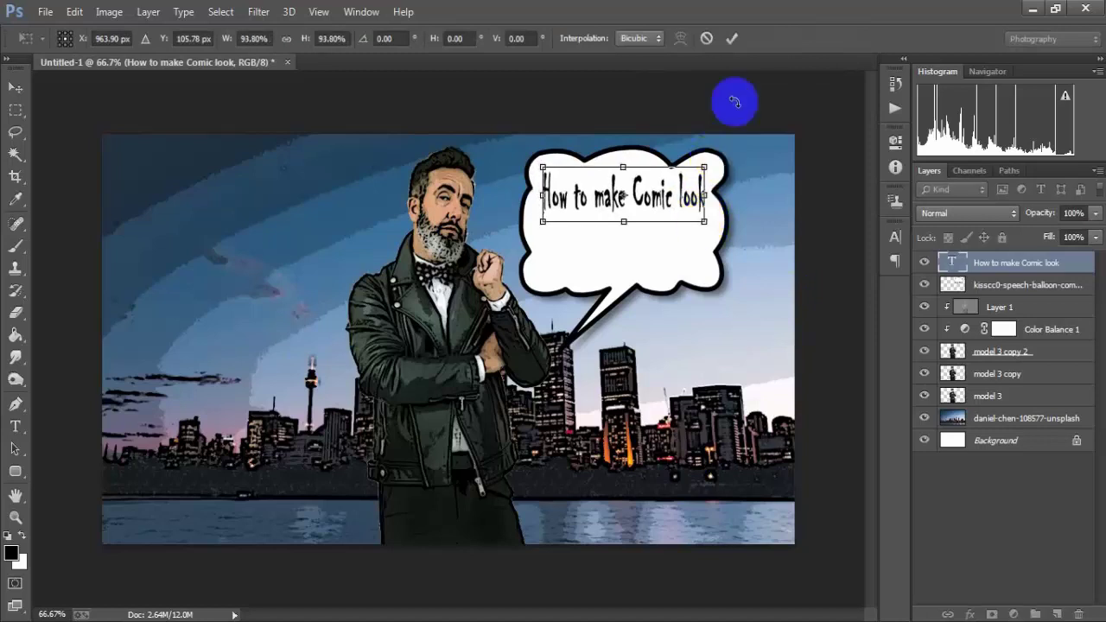
{"action": "left_click", "coordinate": [732, 39]}
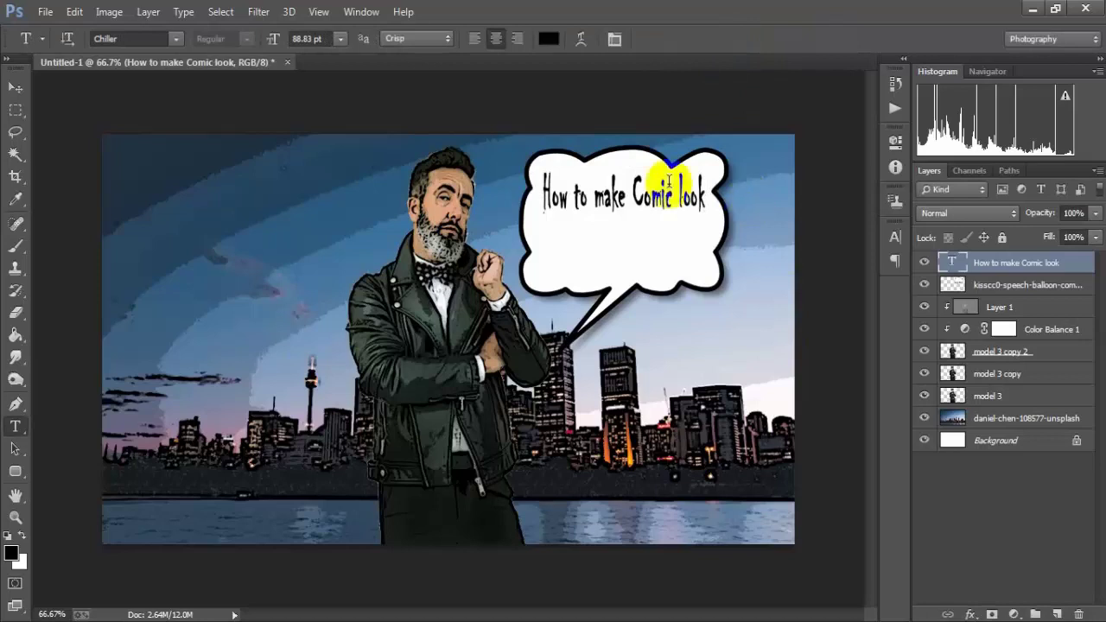
{"action": "left_click", "coordinate": [15, 87]}
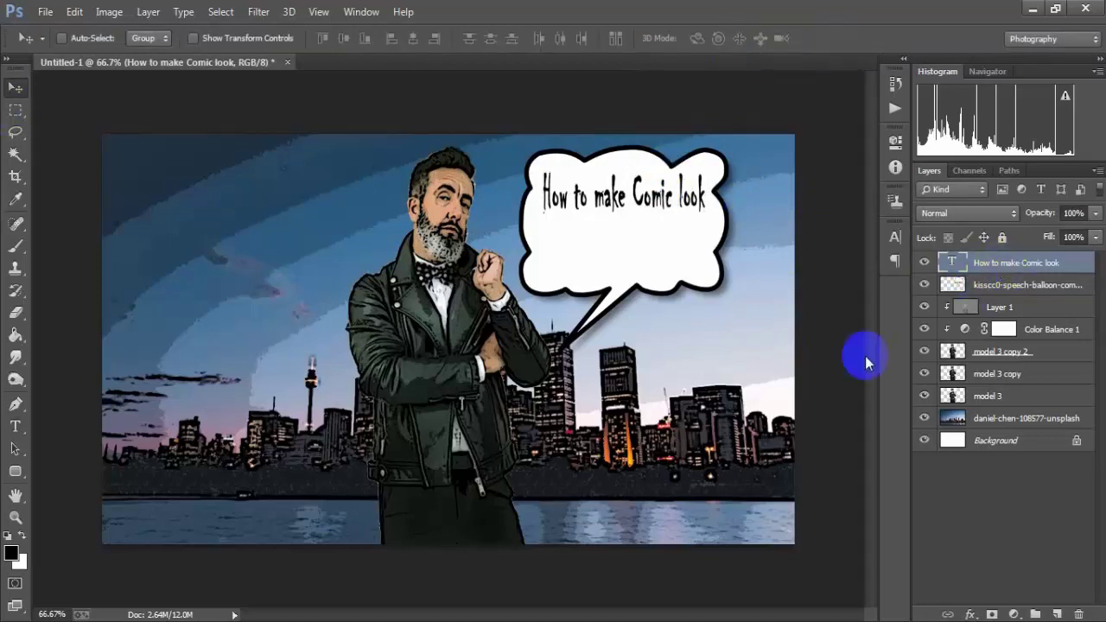
Nudge the heading text up and check the visibility of each of the three balloon lines
{"action": "key", "text": "Up"}
{"action": "key", "text": "Up"}
{"action": "key", "text": "Up"}
{"action": "key", "text": "Up"}
{"action": "key", "text": "Up"}
{"action": "key", "text": "Up"}
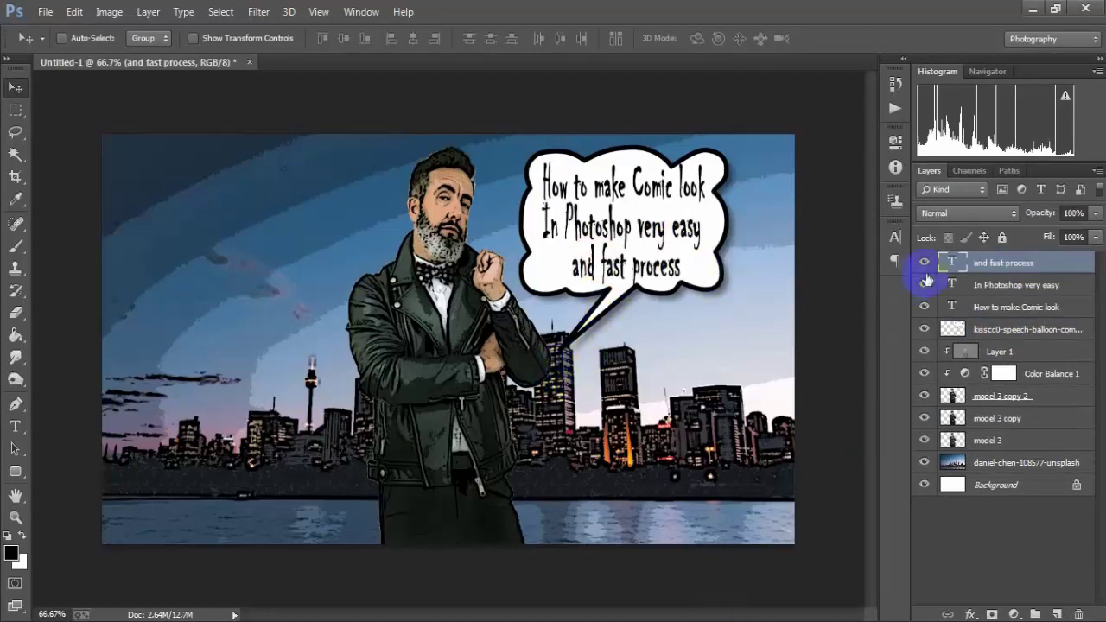
{"action": "left_click", "coordinate": [925, 263]}
{"action": "left_click", "coordinate": [925, 263]}
{"action": "left_click", "coordinate": [925, 285]}
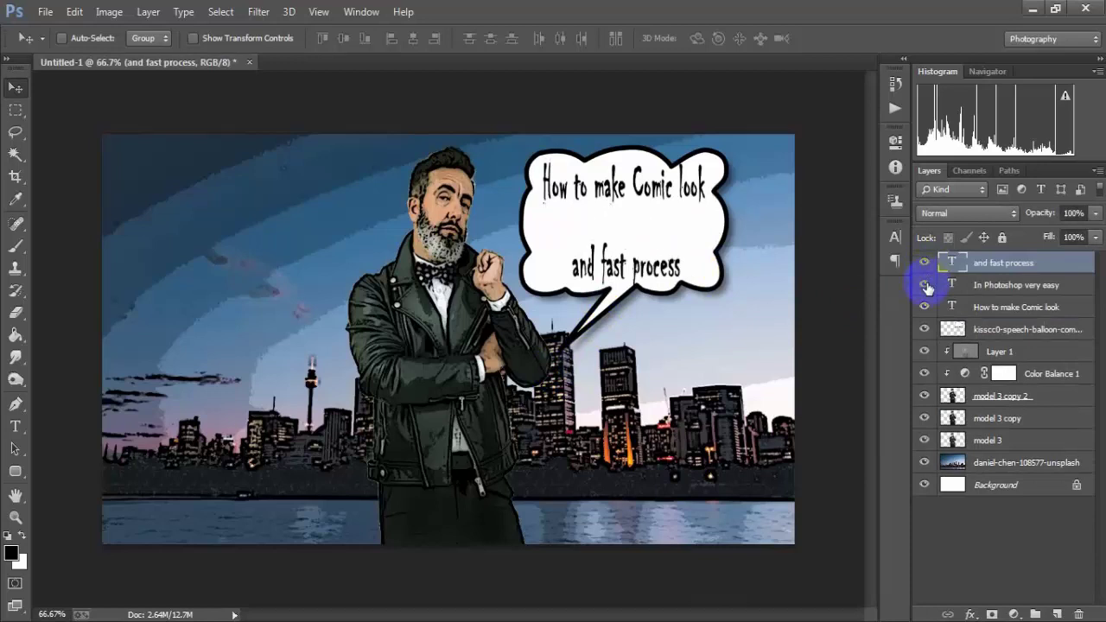
{"action": "left_click", "coordinate": [925, 284]}
{"action": "left_click", "coordinate": [925, 307]}
{"action": "left_click", "coordinate": [925, 307]}
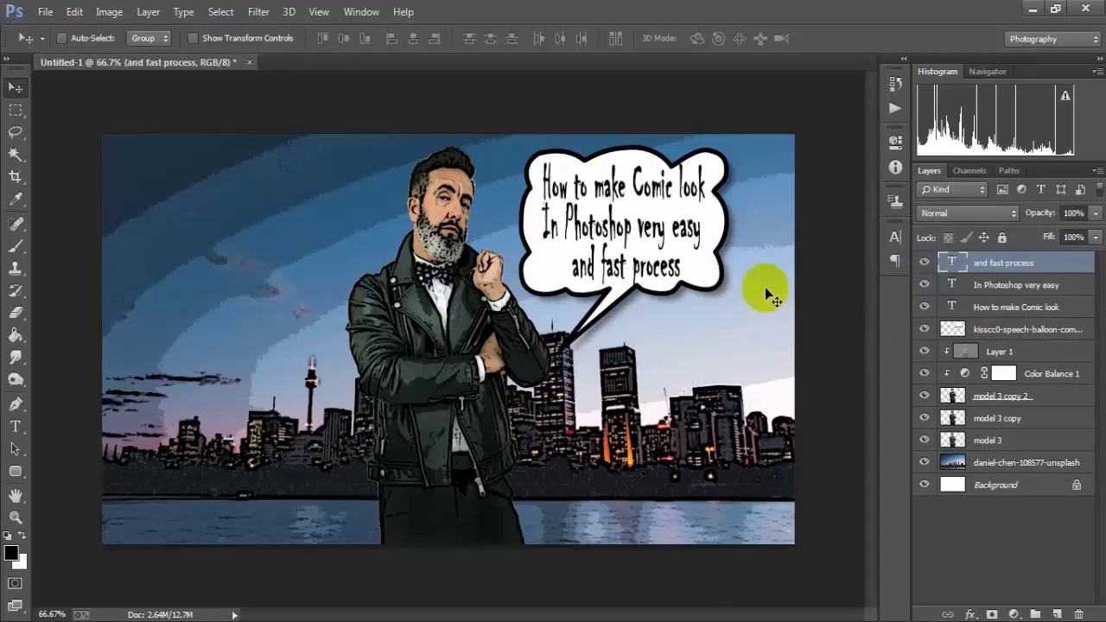
Merge the three balloon text lines into a single layer and verify the result
{"action": "left_click", "coordinate": [988, 285], "text": "shift"}
{"action": "left_click", "coordinate": [994, 308], "text": "shift"}
{"action": "key", "text": "ctrl+e"}
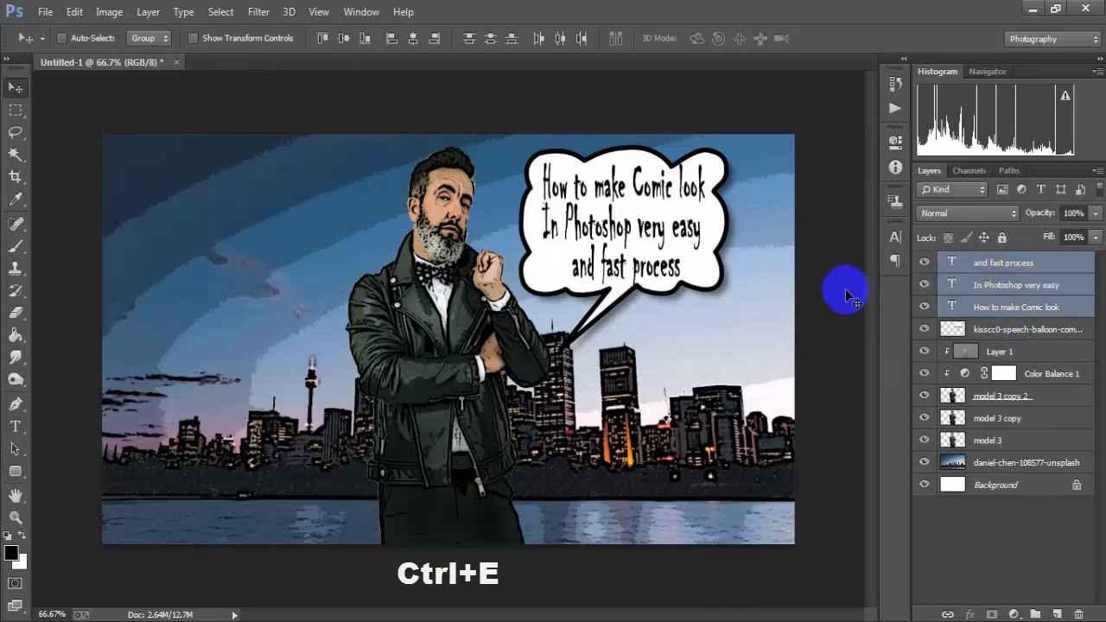
{"action": "key", "text": "ctrl+e"}
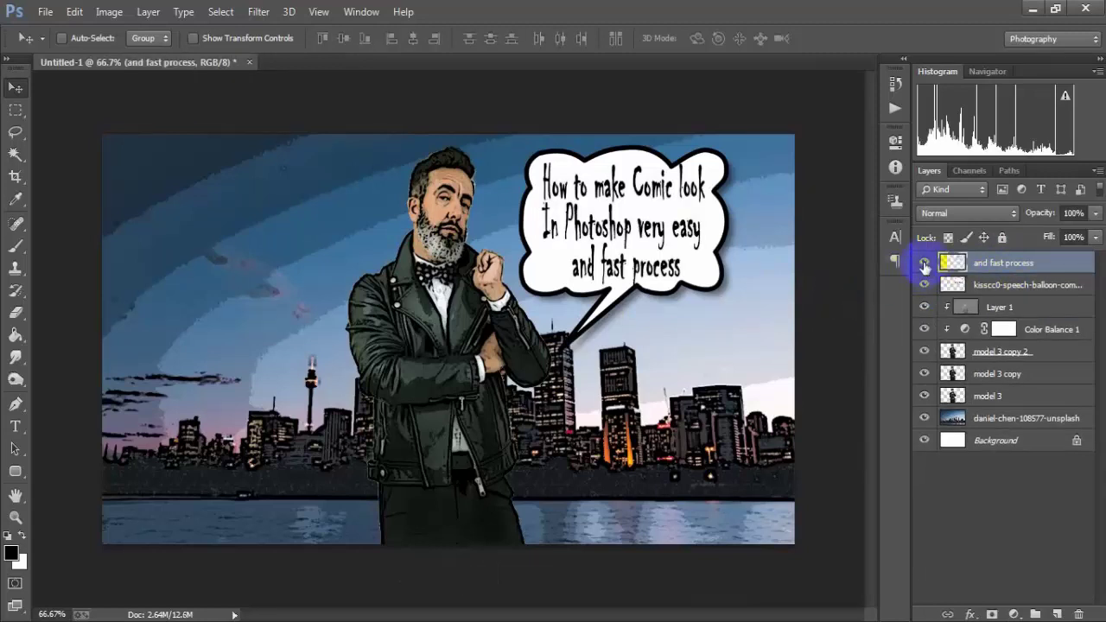
{"action": "left_click", "coordinate": [924, 263]}
{"action": "left_click", "coordinate": [924, 263]}
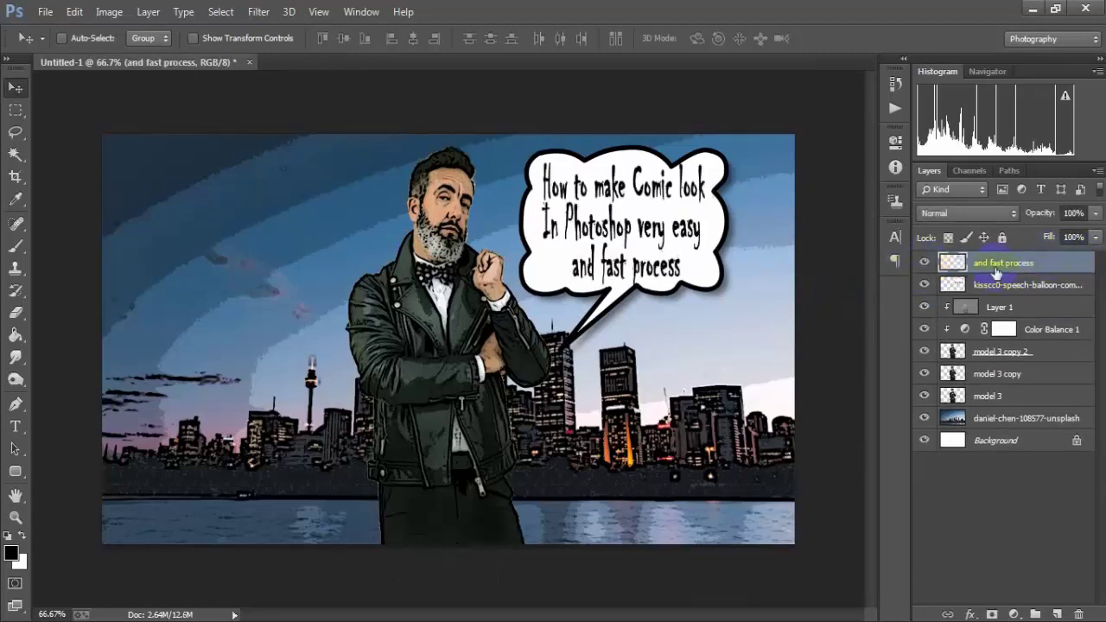
Stamp all visible layers into a new composite Layer 2 on top
{"action": "left_click", "coordinate": [640, 358]}
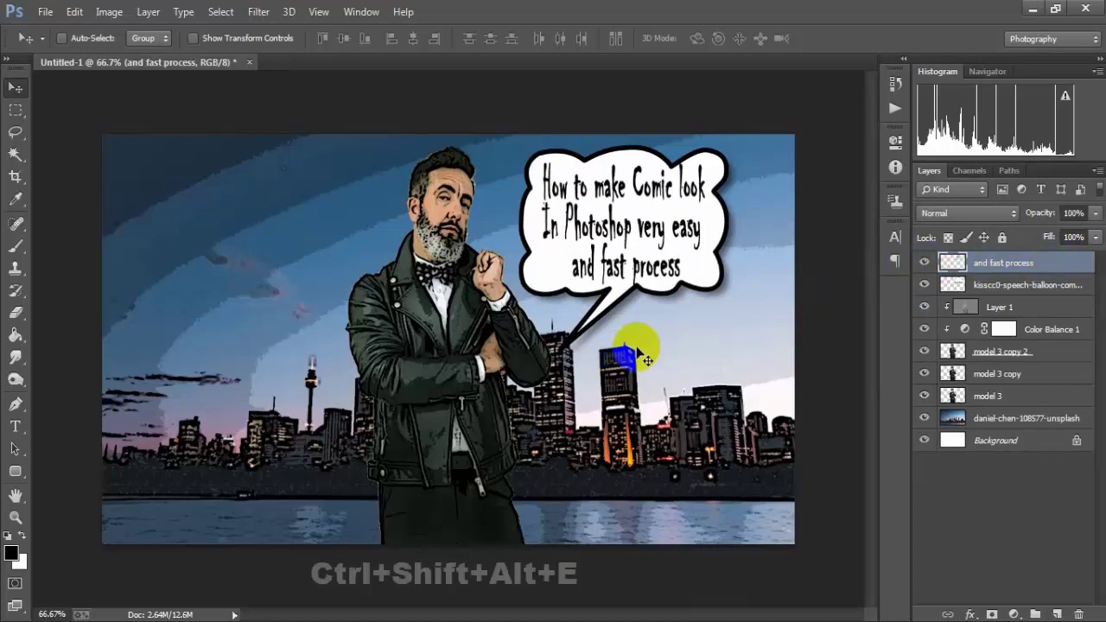
{"action": "key", "text": "ctrl+shift+alt+e"}
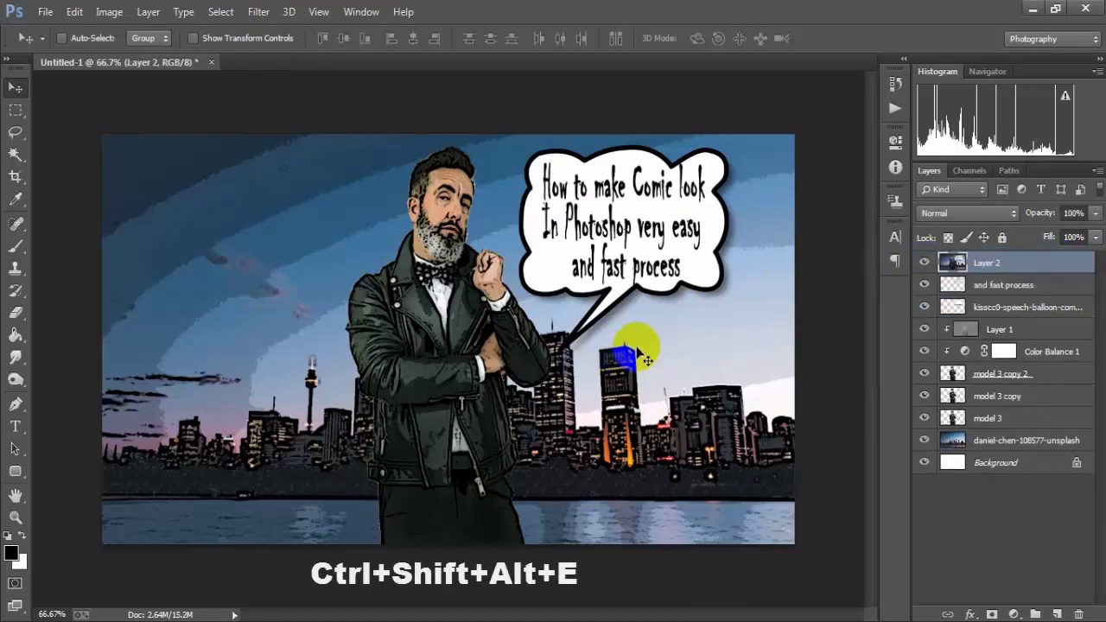
{"action": "left_click", "coordinate": [529, 428]}
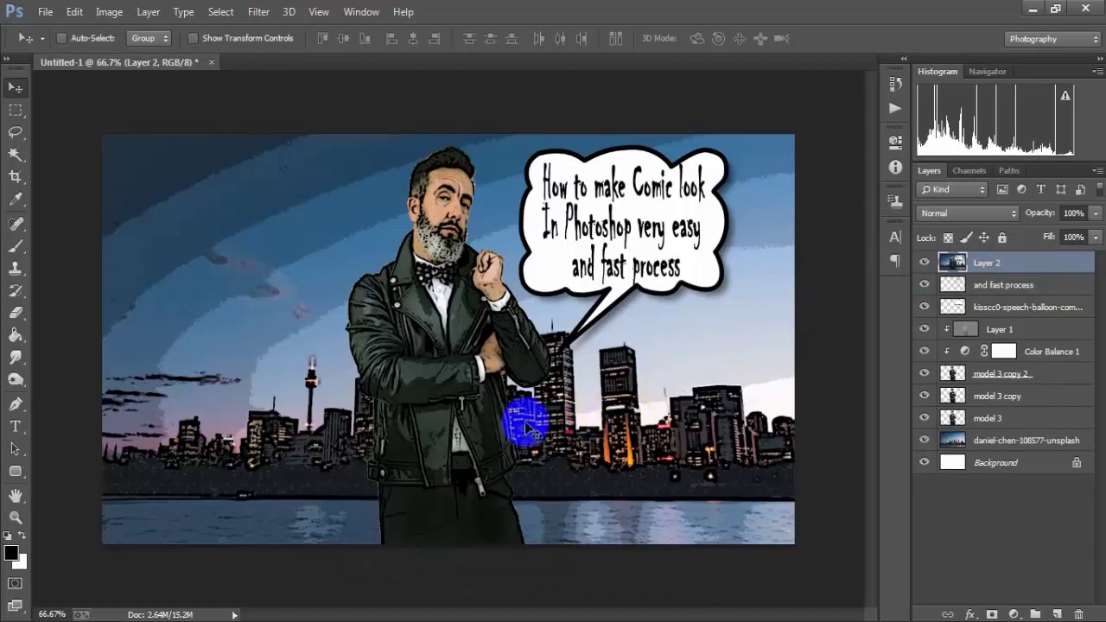
Preview Poster Edges from the Filter Gallery with Edge Thickness 10 and Posterization 2, tuning Edge Intensity
{"action": "left_click", "coordinate": [260, 12]}
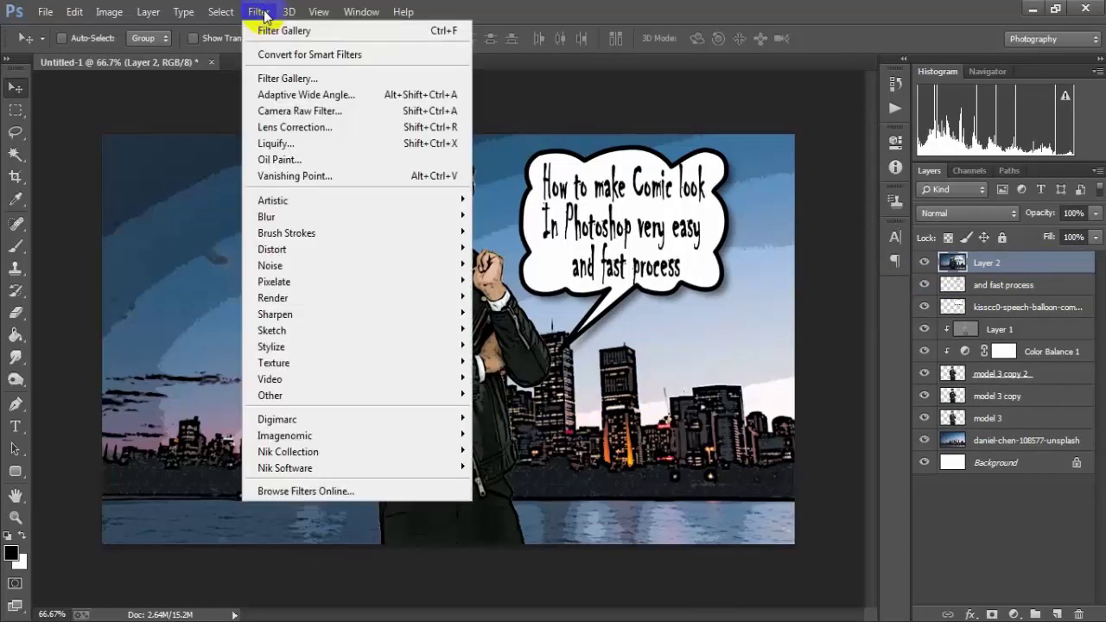
{"action": "left_click", "coordinate": [400, 78]}
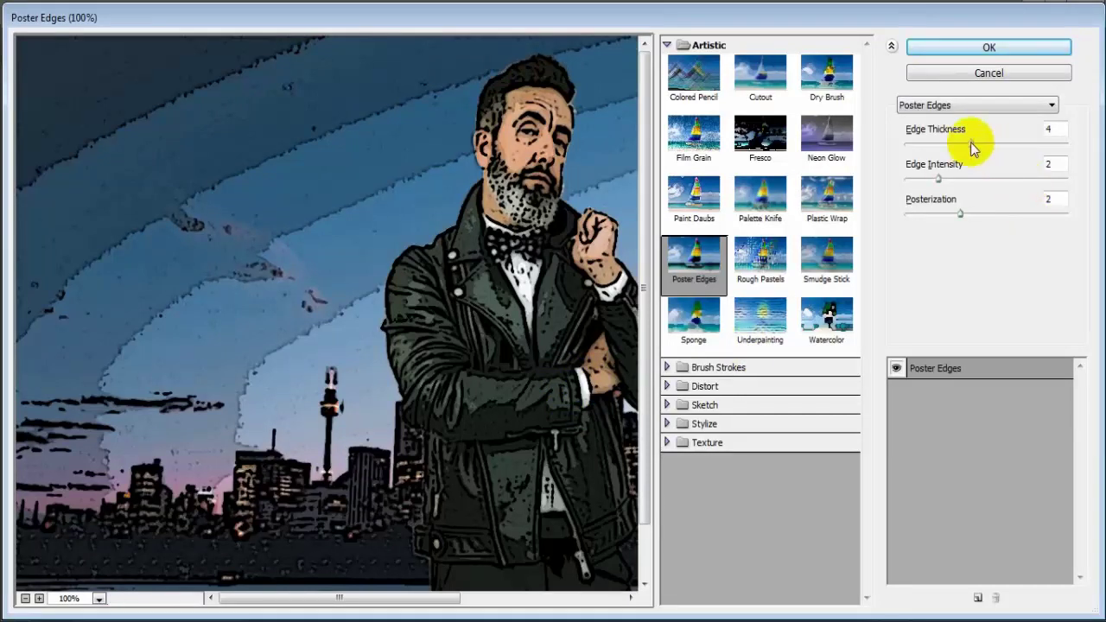
{"action": "left_click", "coordinate": [712, 257]}
{"action": "left_click_drag", "start_coordinate": [971, 144], "coordinate": [1069, 143]}
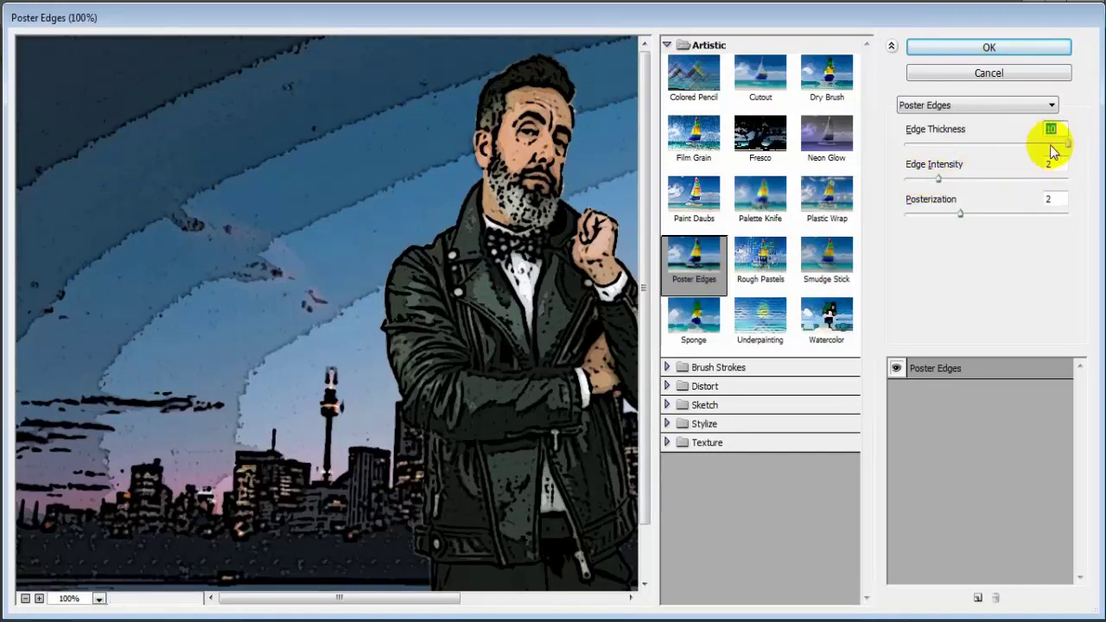
{"action": "mouse_move", "coordinate": [938, 179]}
{"action": "left_mouse_down"}
{"action": "mouse_move", "coordinate": [901, 188]}
{"action": "mouse_move", "coordinate": [1071, 212]}
{"action": "mouse_move", "coordinate": [919, 227]}
{"action": "mouse_move", "coordinate": [964, 218]}
{"action": "left_mouse_up"}
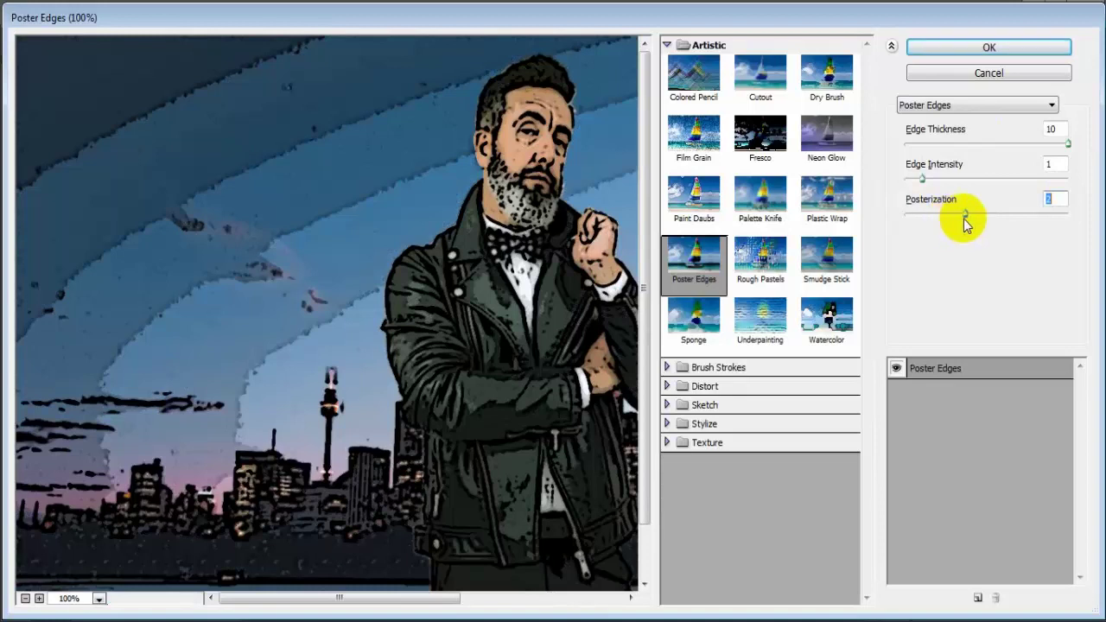
{"action": "mouse_move", "coordinate": [922, 180]}
{"action": "left_mouse_down"}
{"action": "mouse_move", "coordinate": [945, 178]}
{"action": "mouse_move", "coordinate": [923, 190]}
{"action": "mouse_move", "coordinate": [939, 178]}
{"action": "left_mouse_up"}
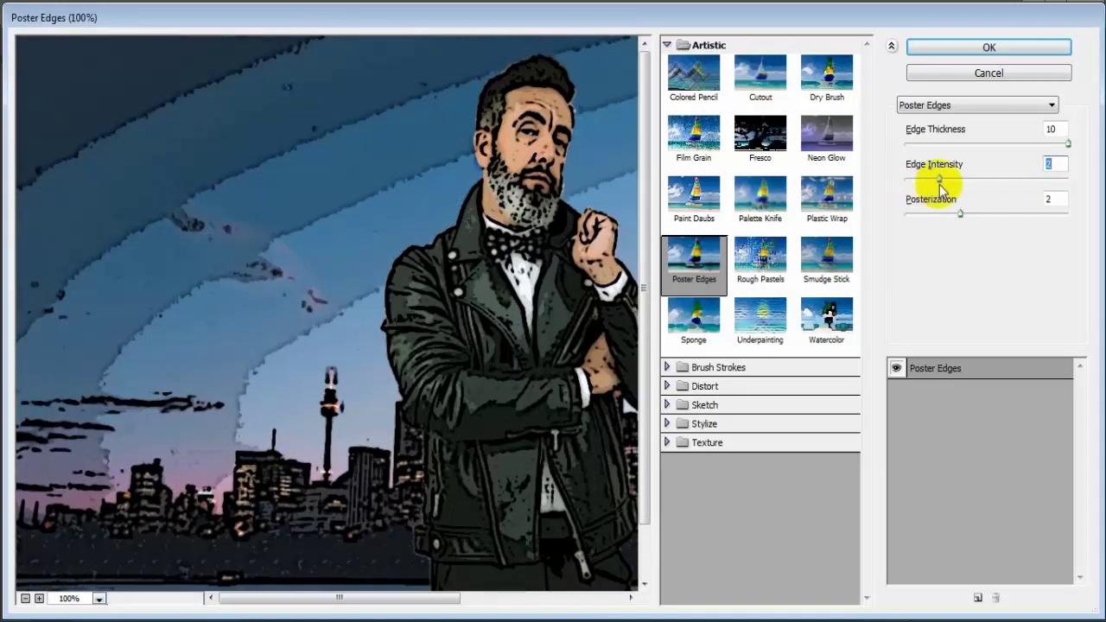
Apply the Poster Edges filter and lower Layer 2's opacity to 60%
{"action": "left_click", "coordinate": [988, 47]}
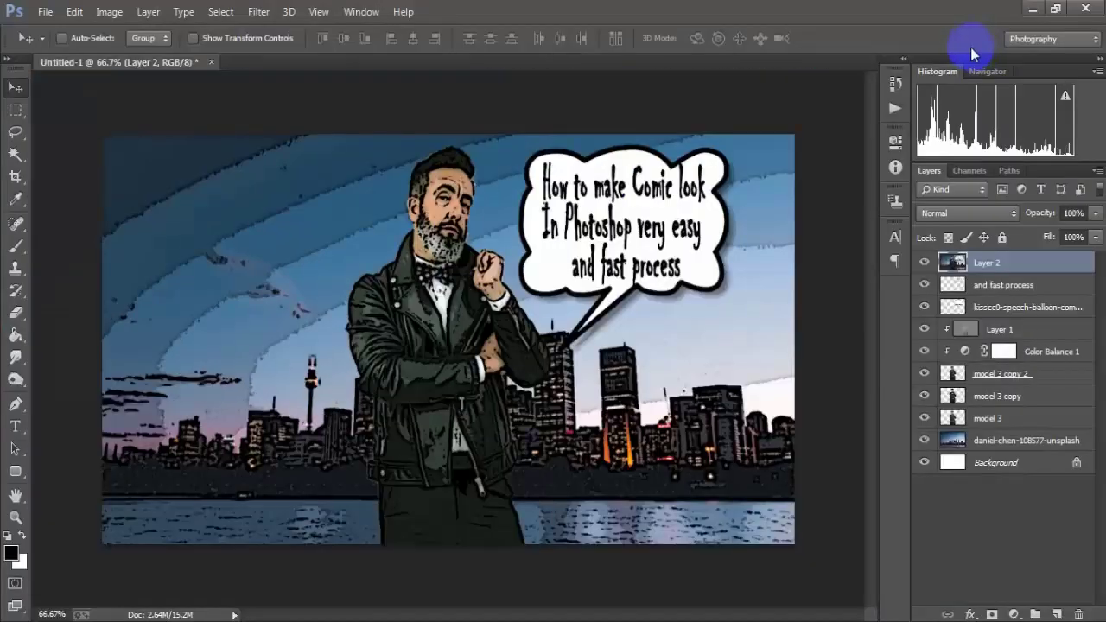
{"action": "left_click", "coordinate": [924, 265]}
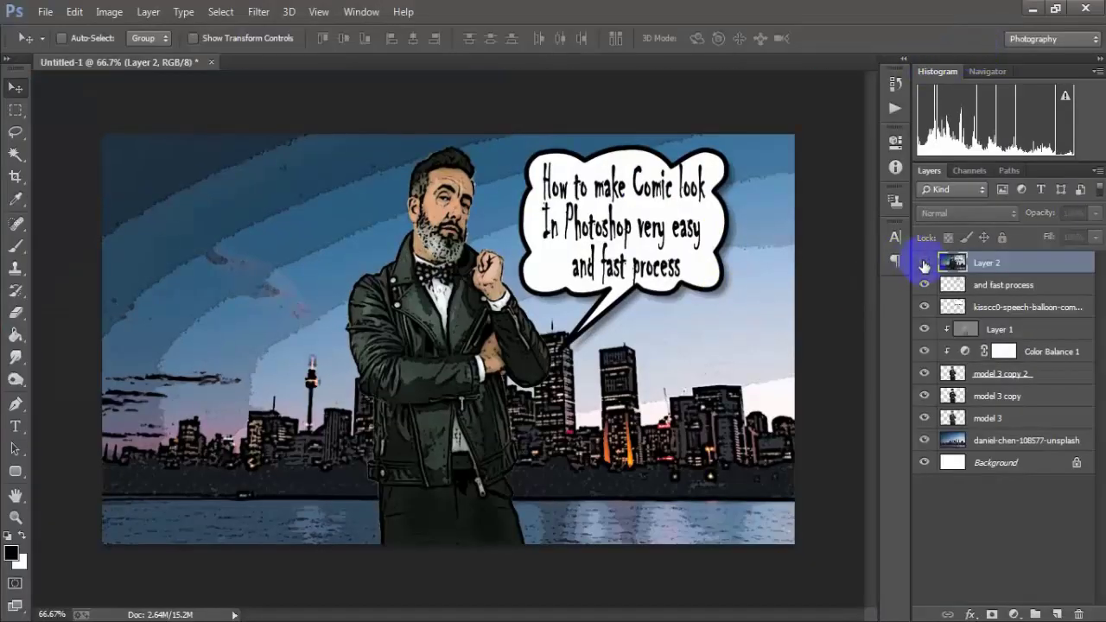
{"action": "left_click", "coordinate": [925, 265]}
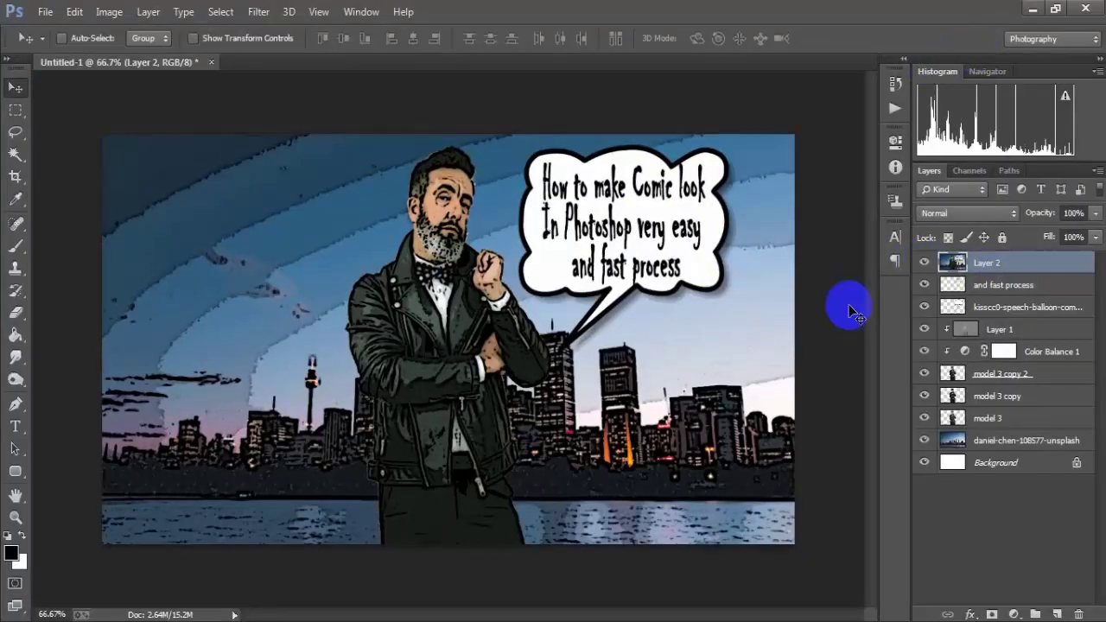
{"action": "left_click", "coordinate": [1095, 212]}
{"action": "left_click_drag", "start_coordinate": [1094, 235], "coordinate": [1092, 237]}
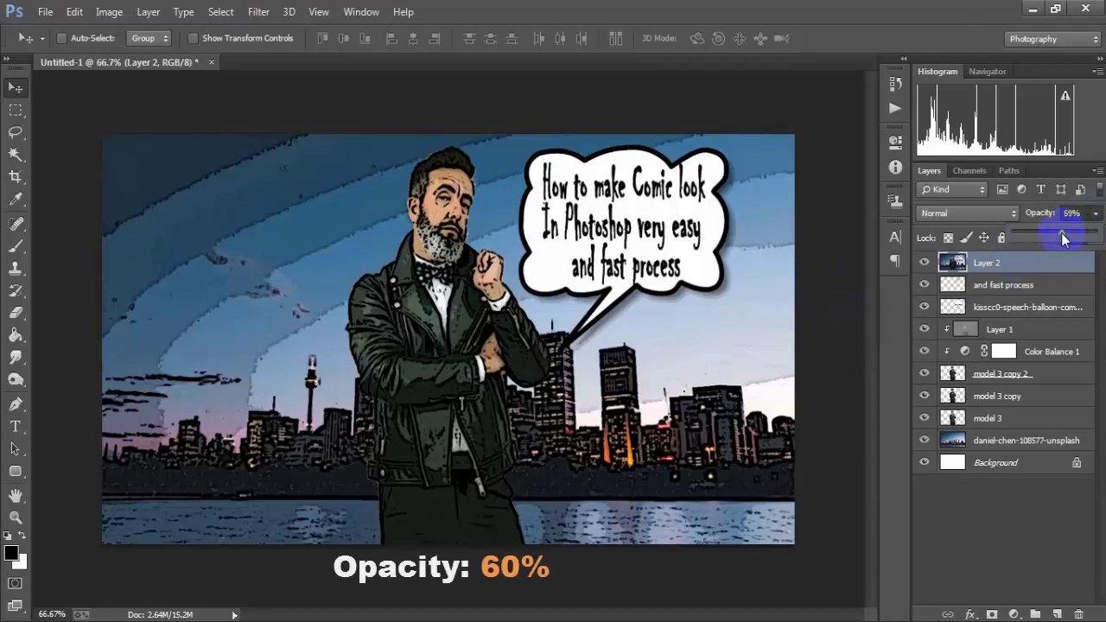
{"action": "left_click", "coordinate": [917, 261]}
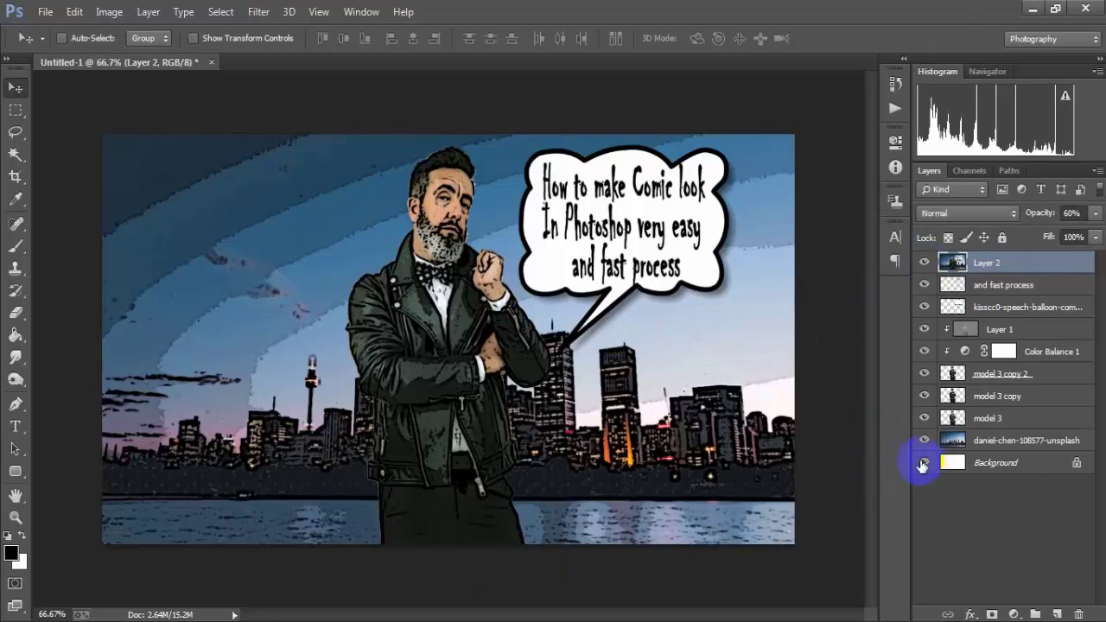
{"action": "left_click", "coordinate": [923, 465]}
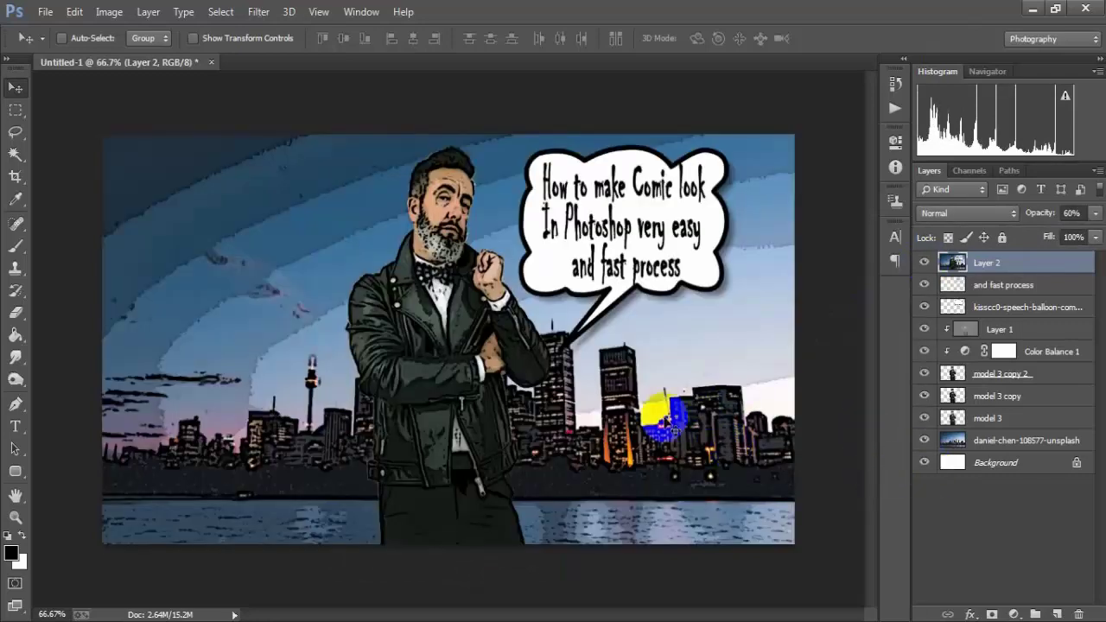
{"action": "key", "text": "ctrl+plus"}
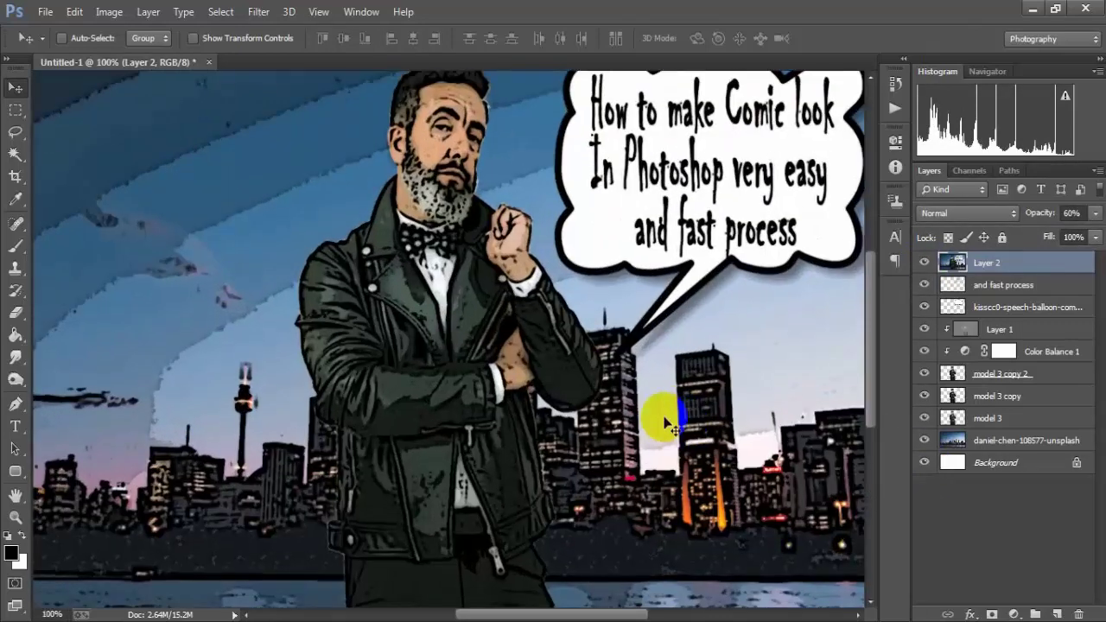
{"action": "scroll", "coordinate": [647, 394], "scroll_direction": "up", "scroll_amount": 2}
{"action": "scroll", "coordinate": [467, 320], "scroll_direction": "up", "scroll_amount": 1}
{"action": "scroll", "coordinate": [380, 298], "scroll_direction": "down", "scroll_amount": 2}
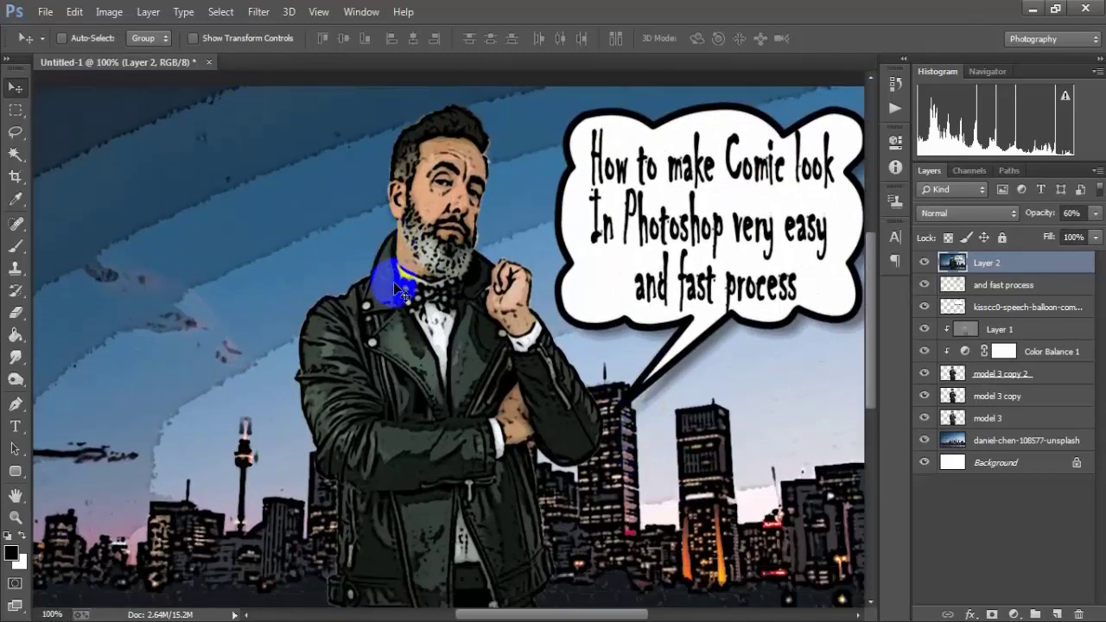
{"action": "scroll", "coordinate": [652, 204], "scroll_direction": "down", "scroll_amount": 1}
{"action": "scroll", "coordinate": [652, 204], "scroll_direction": "down", "scroll_amount": 1}
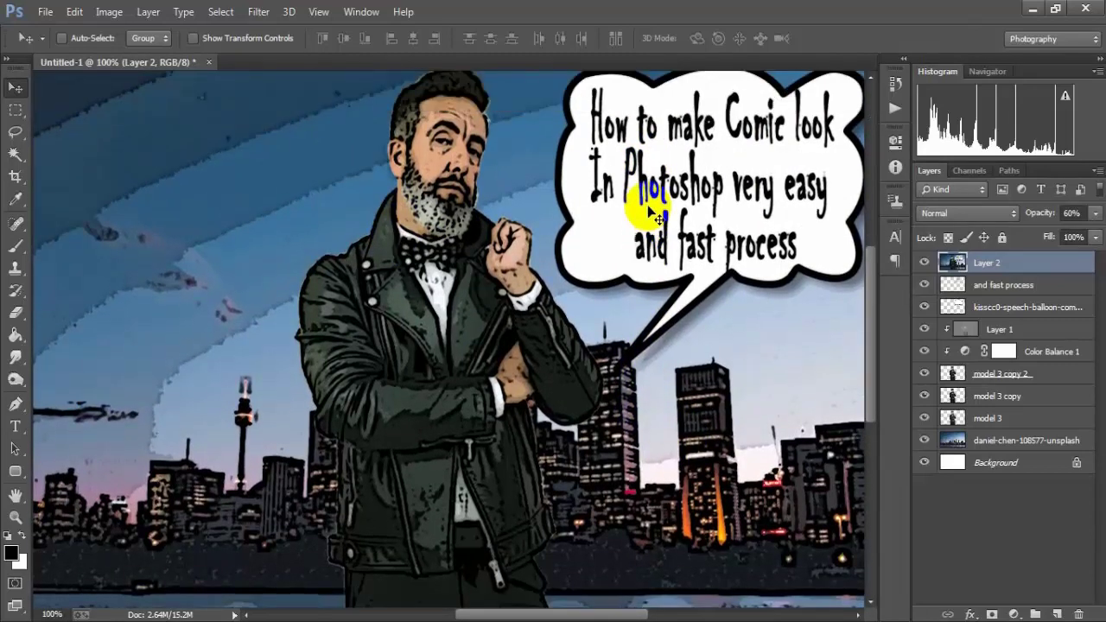
{"action": "scroll", "coordinate": [640, 223], "scroll_direction": "down", "scroll_amount": 1}
{"action": "scroll", "coordinate": [588, 229], "scroll_direction": "down", "scroll_amount": 3}
{"action": "scroll", "coordinate": [549, 235], "scroll_direction": "up", "scroll_amount": 3}
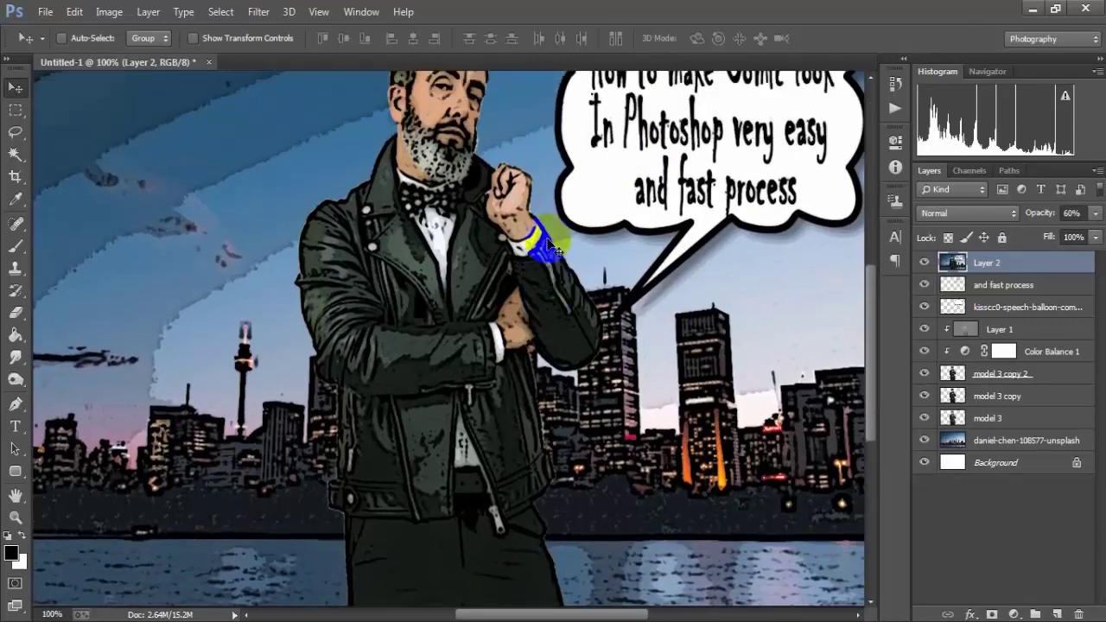
{"action": "scroll", "coordinate": [554, 246], "scroll_direction": "up", "scroll_amount": 1}
{"action": "scroll", "coordinate": [553, 246], "scroll_direction": "up", "scroll_amount": 1}
{"action": "scroll", "coordinate": [549, 245], "scroll_direction": "down", "scroll_amount": 1}
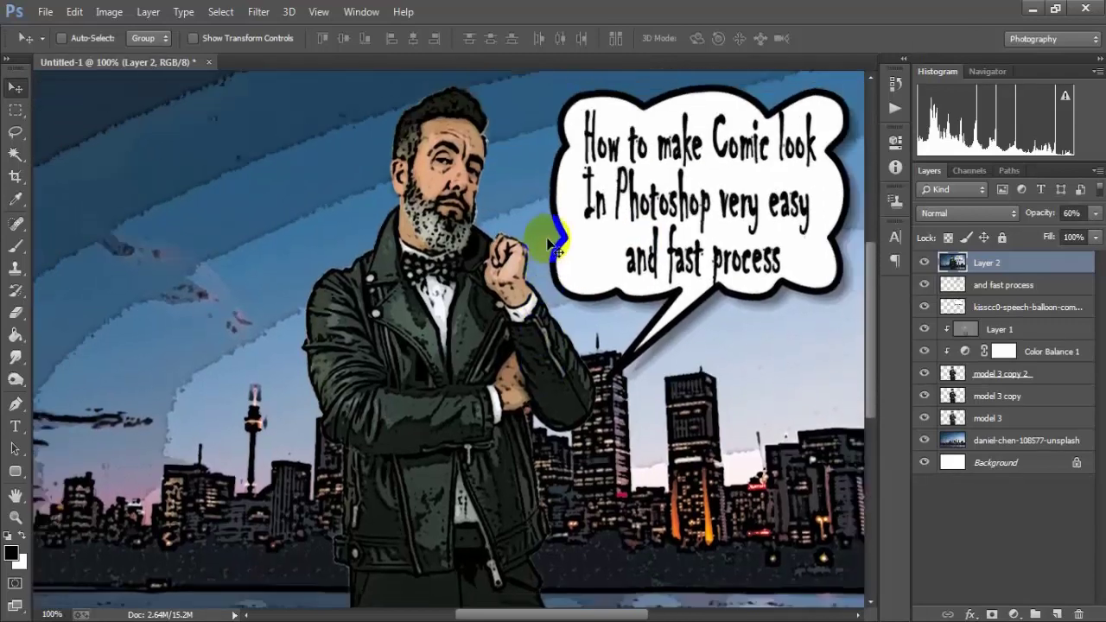